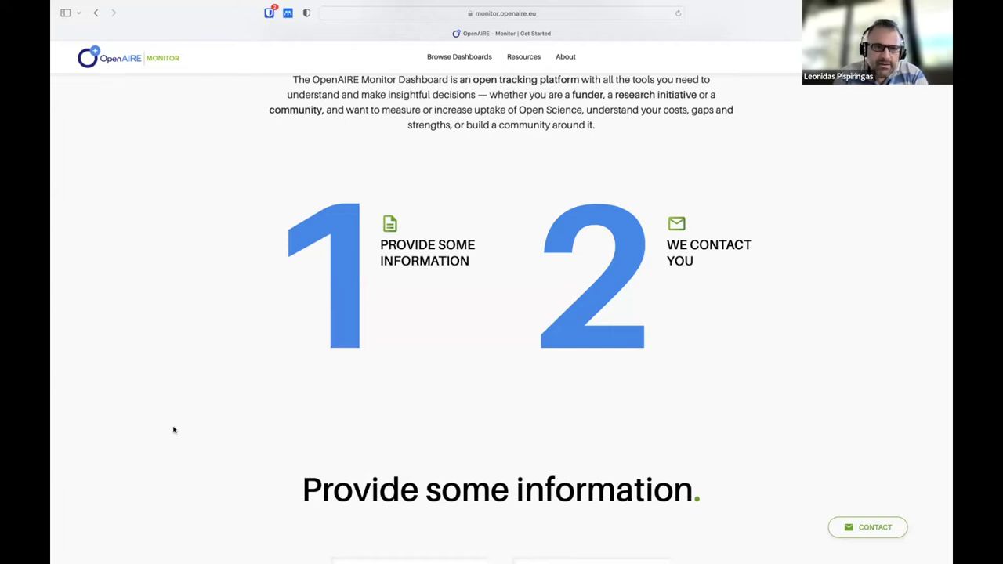
Switch to Mail to show the OpenAIRE Monitor manager invitation email
{"action": "key", "text": "super+Tab"}
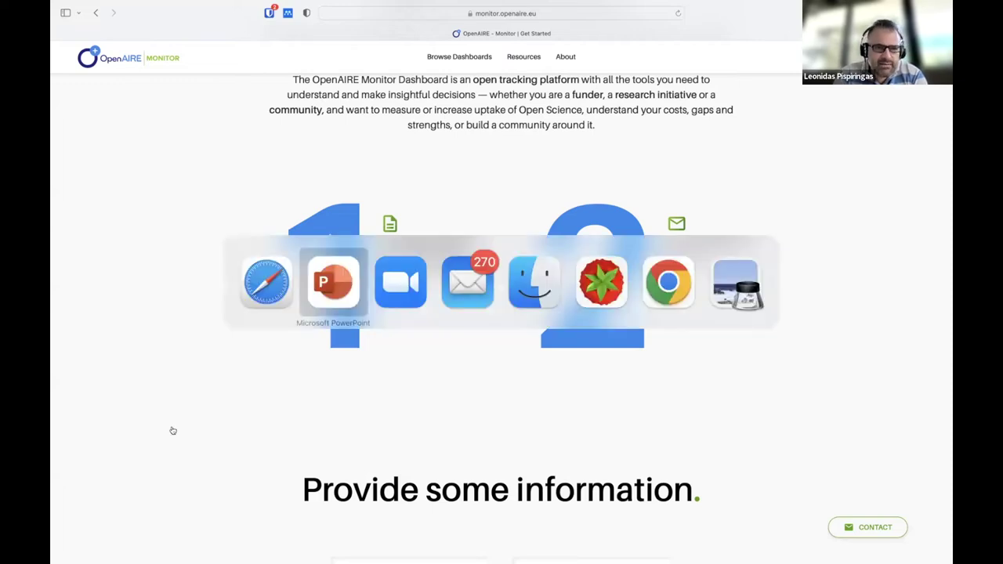
{"action": "key", "text": "super+Tab"}
{"action": "key", "text": "super+Tab"}
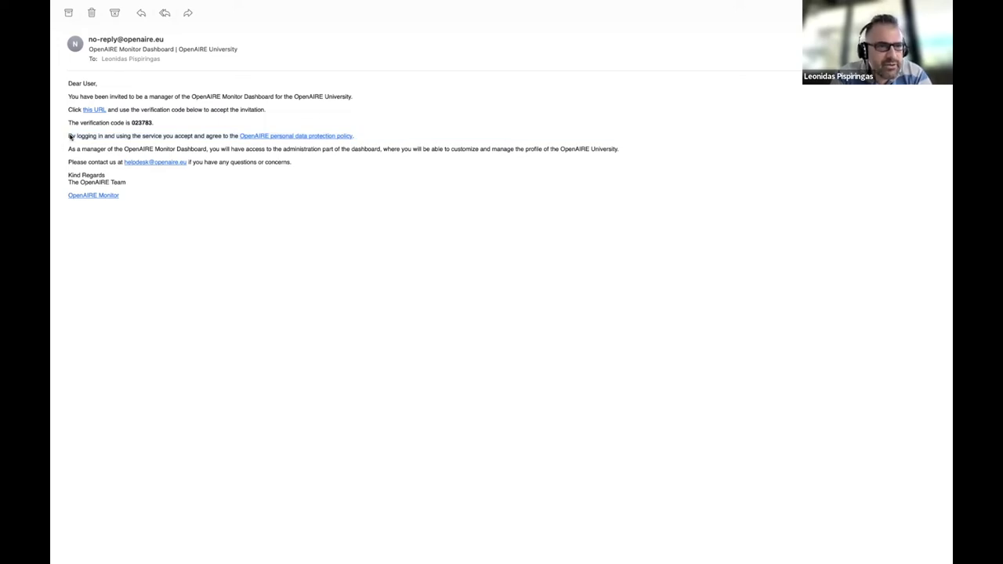
Follow the email's invitation link and sign in to OpenAIRE with a Google account
{"action": "left_click", "coordinate": [92, 110]}
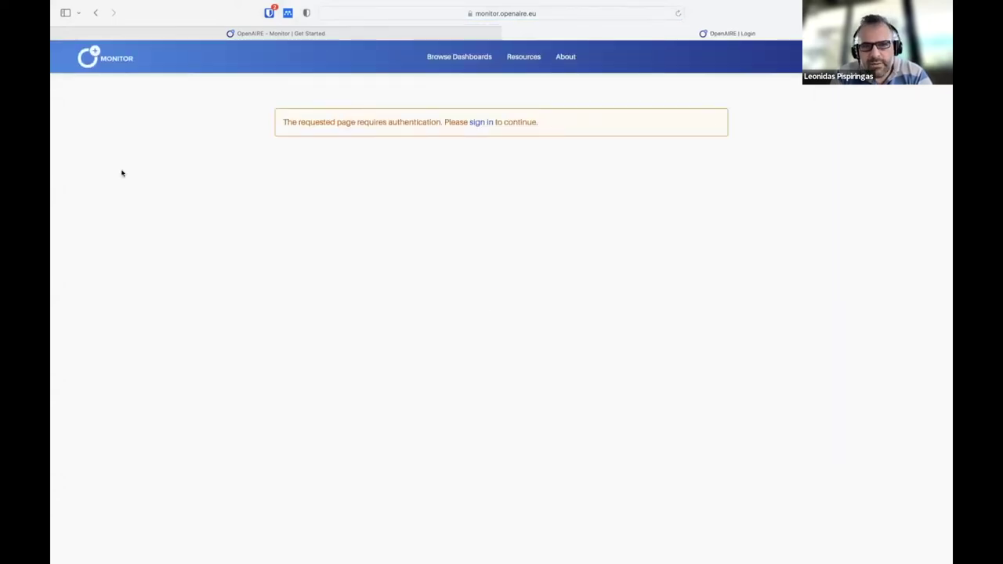
{"action": "left_click", "coordinate": [480, 123]}
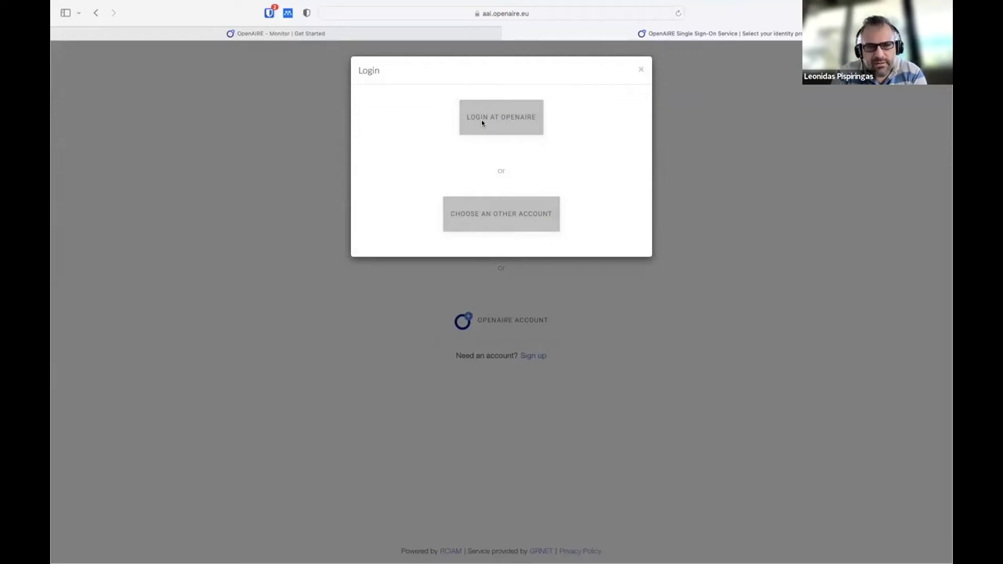
{"action": "left_click", "coordinate": [478, 223]}
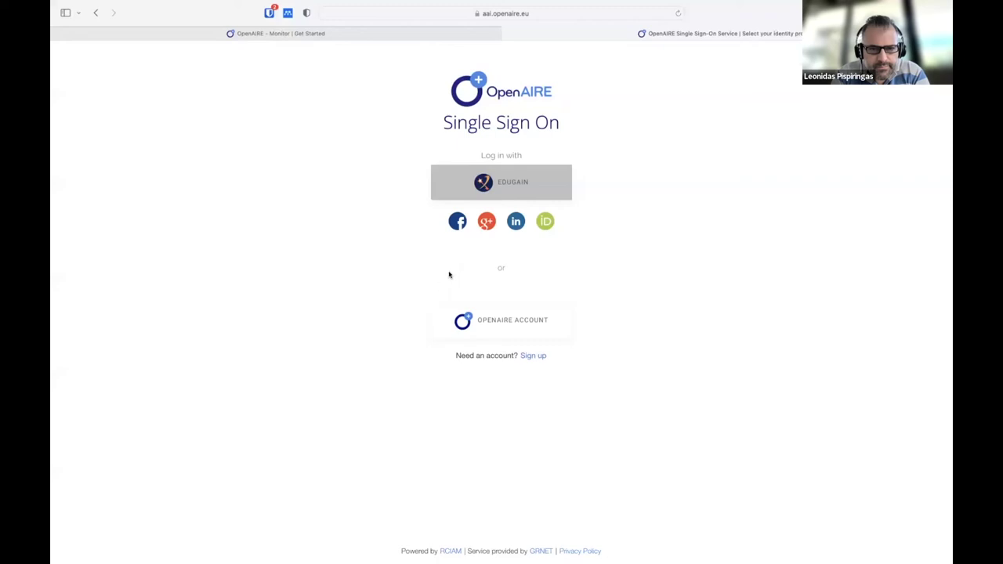
{"action": "left_click", "coordinate": [484, 224]}
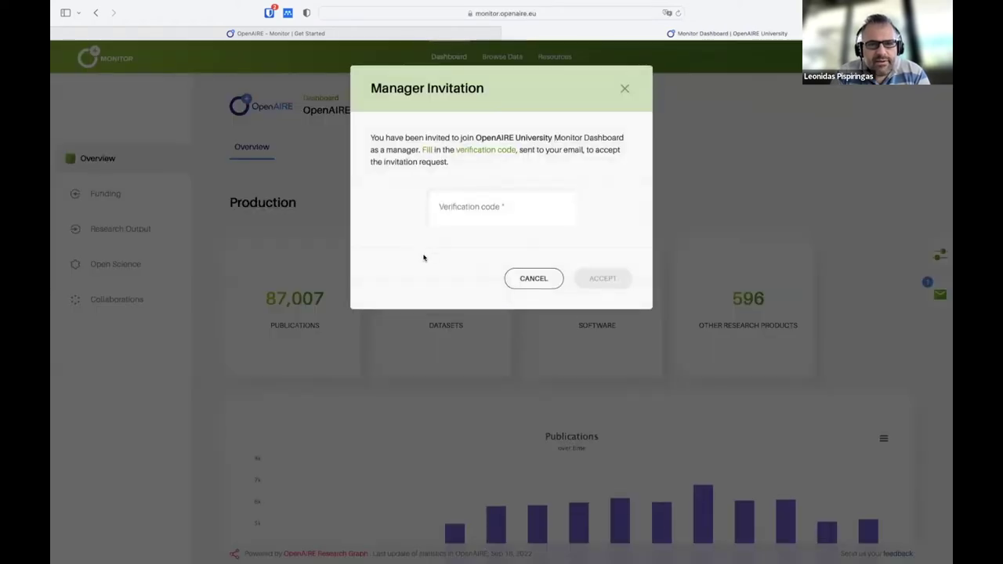
Copy the verification code from the email into the Verification code field
{"action": "key", "text": "super+Tab"}
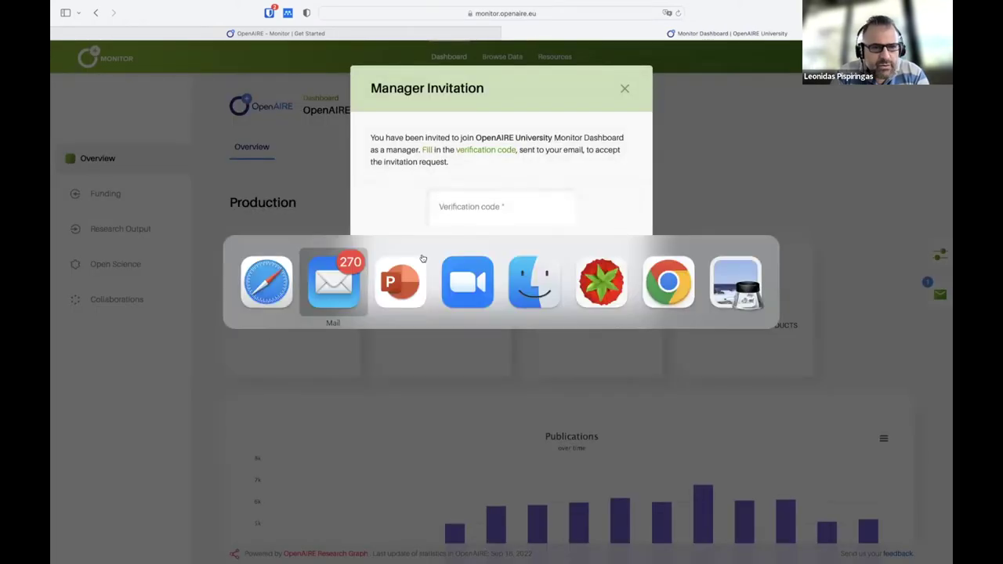
{"action": "double_click", "coordinate": [141, 122]}
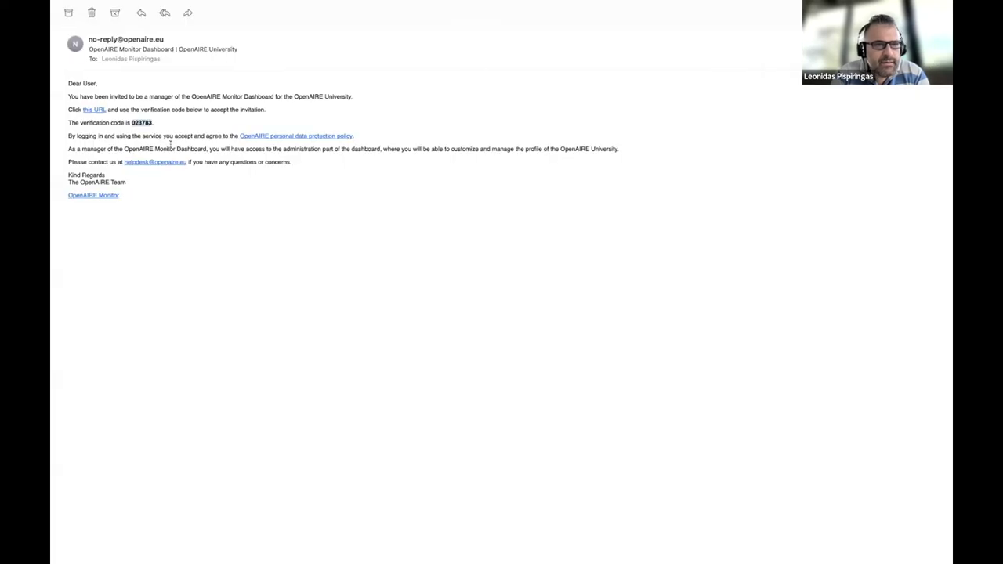
{"action": "key", "text": "super+Tab"}
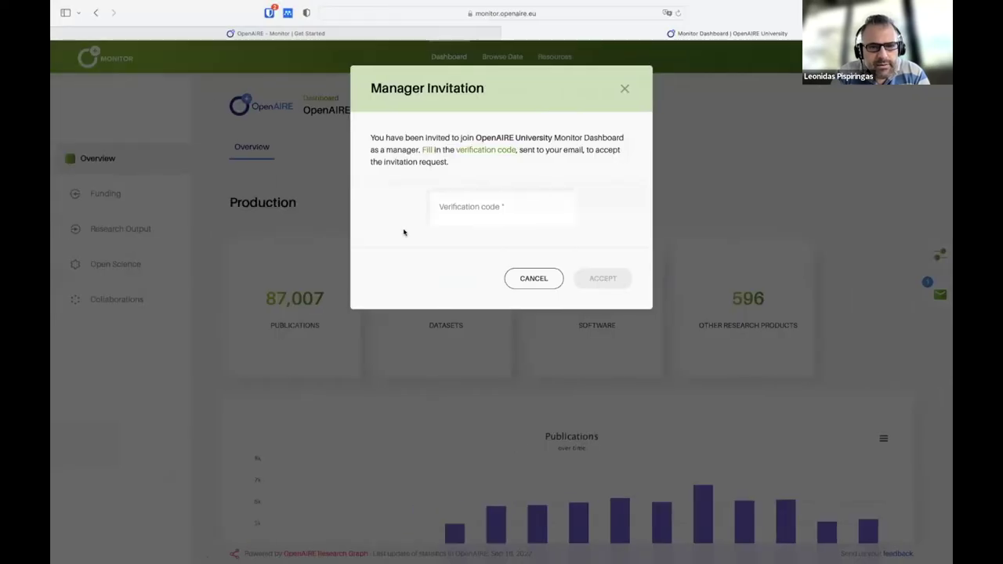
{"action": "left_click", "coordinate": [440, 210]}
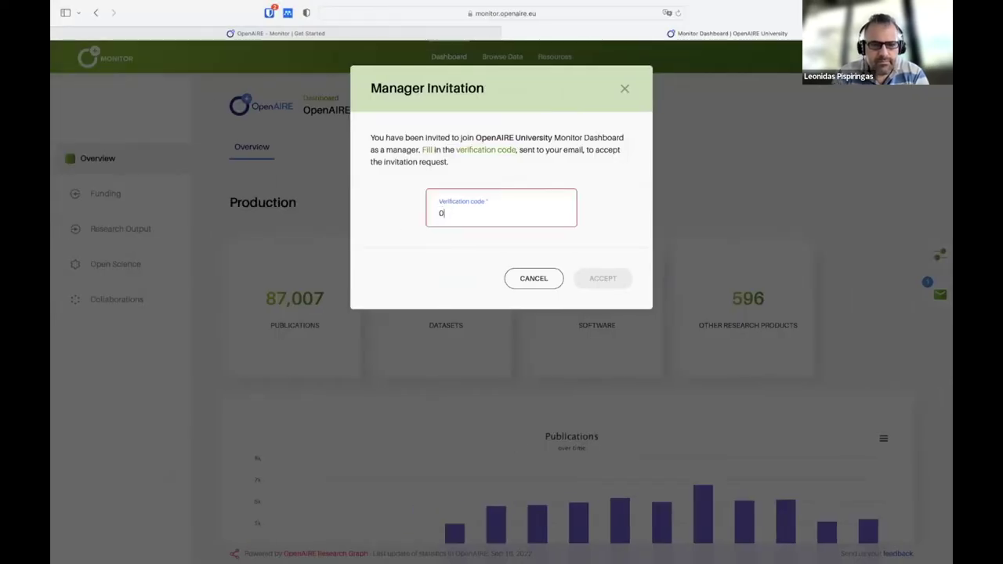
Accept the manager invitation and dismiss the invalid-request notice
{"action": "left_click", "coordinate": [597, 278]}
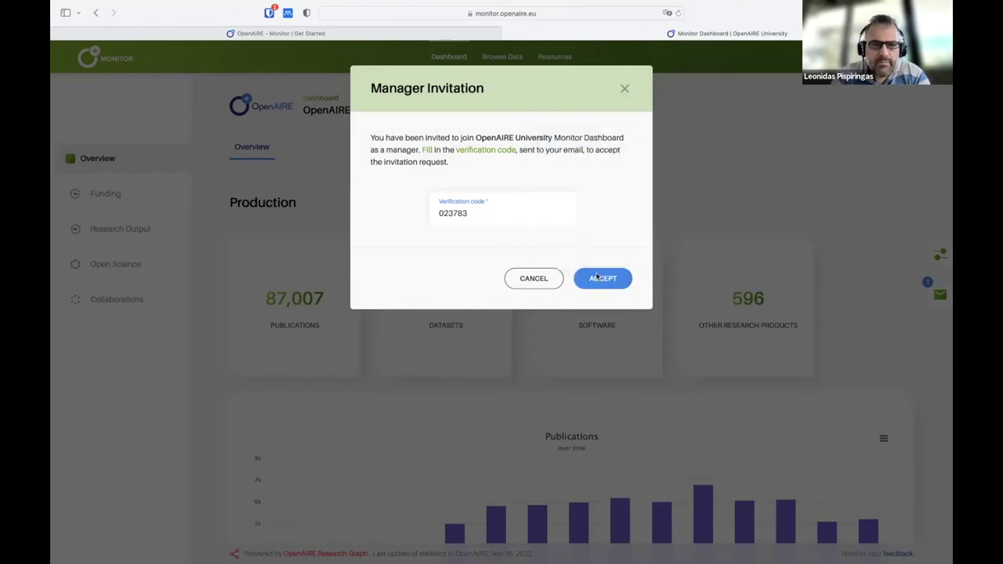
{"action": "left_click", "coordinate": [597, 278]}
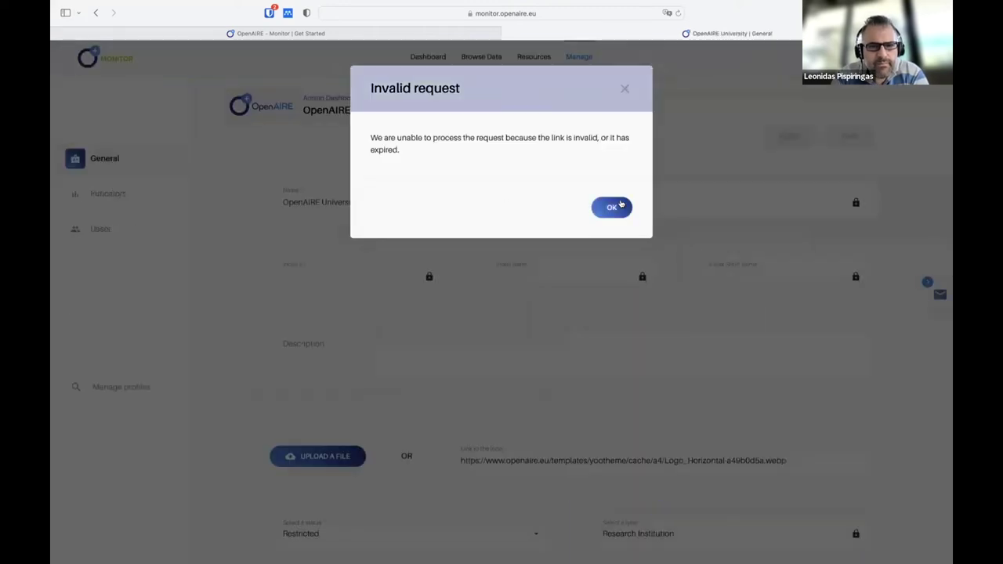
{"action": "left_click", "coordinate": [617, 207]}
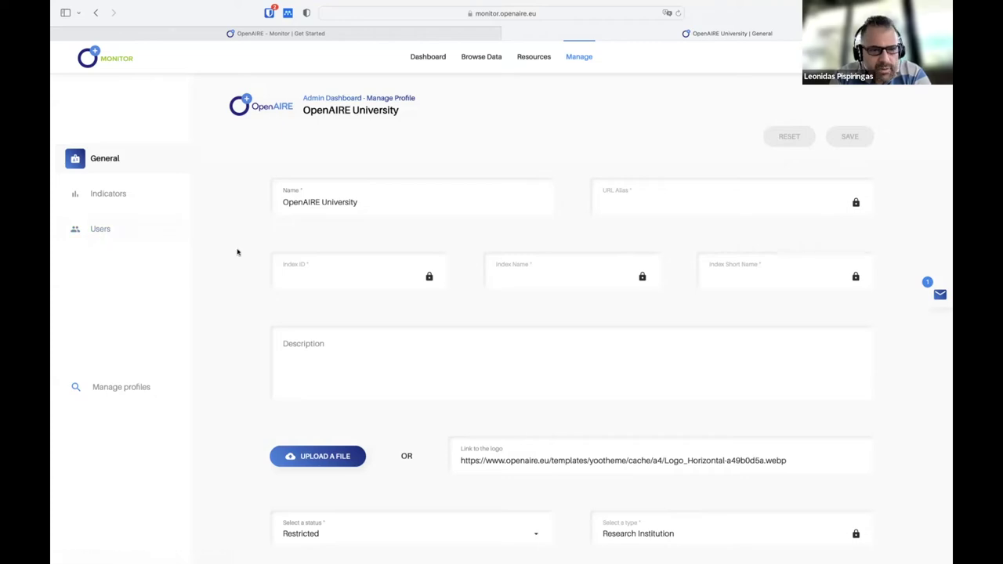
{"action": "scroll", "coordinate": [232, 239], "scroll_direction": "down", "scroll_amount": 2}
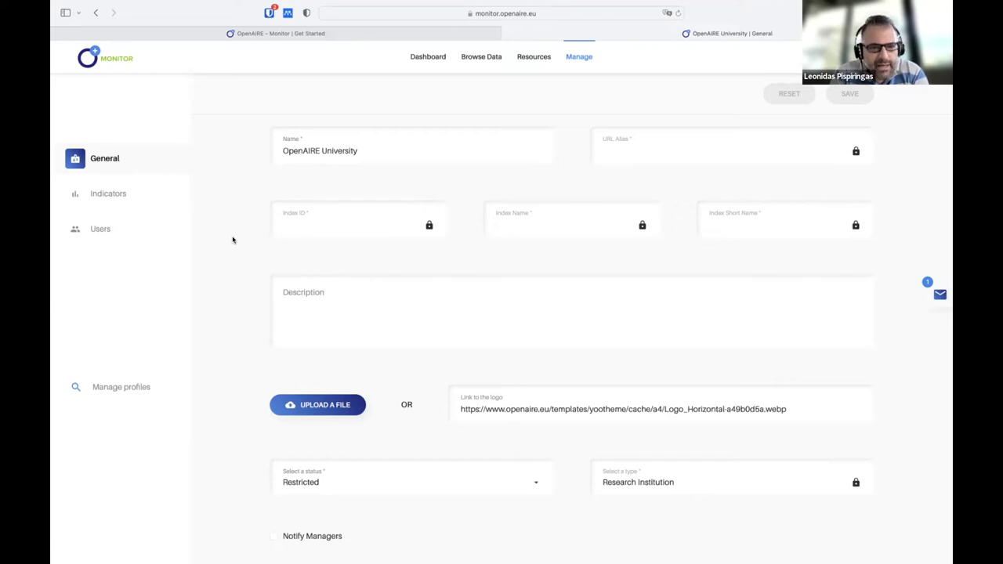
{"action": "key", "text": "Tab"}
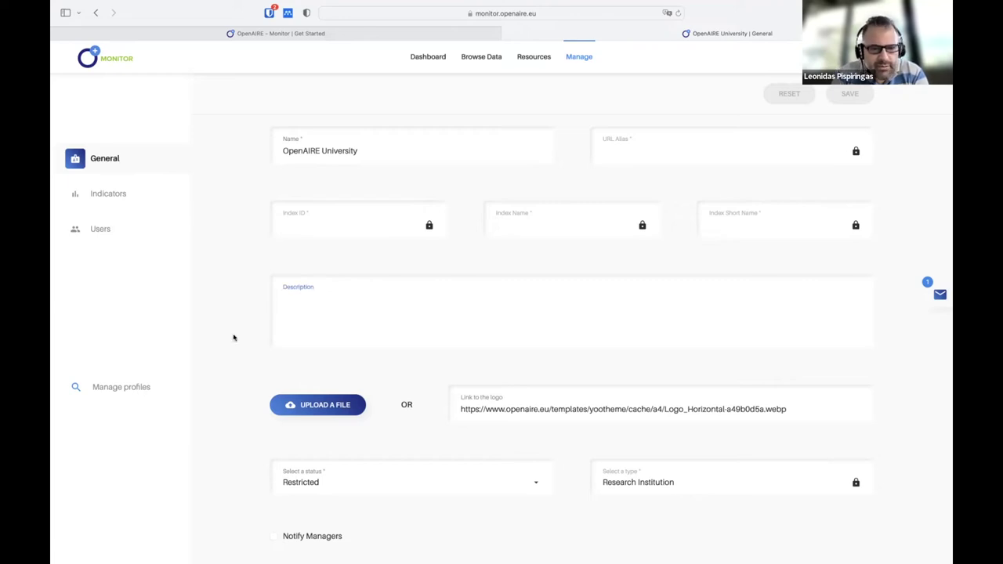
{"action": "scroll", "coordinate": [234, 337], "scroll_direction": "down", "scroll_amount": 1}
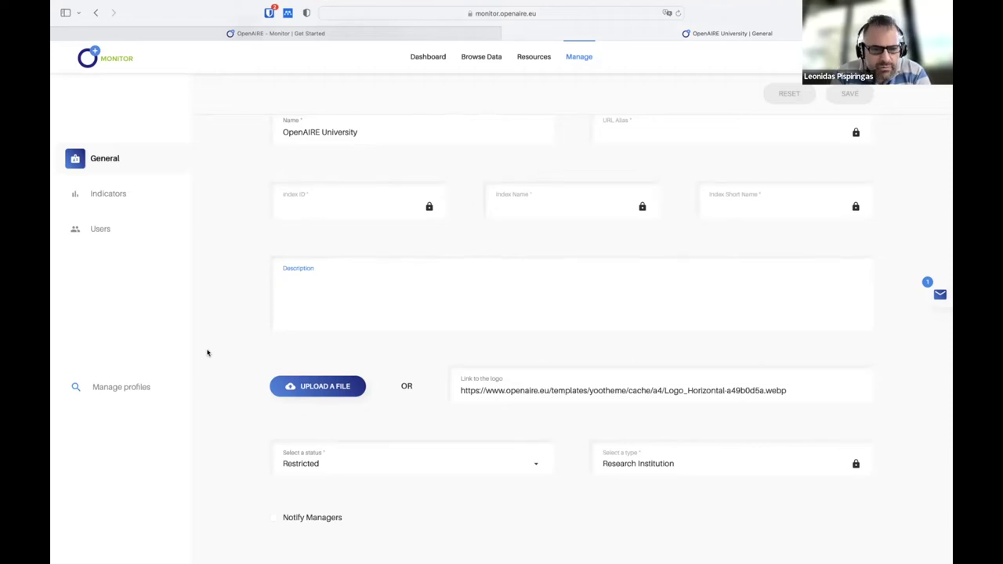
{"action": "scroll", "coordinate": [212, 364], "scroll_direction": "down", "scroll_amount": 1}
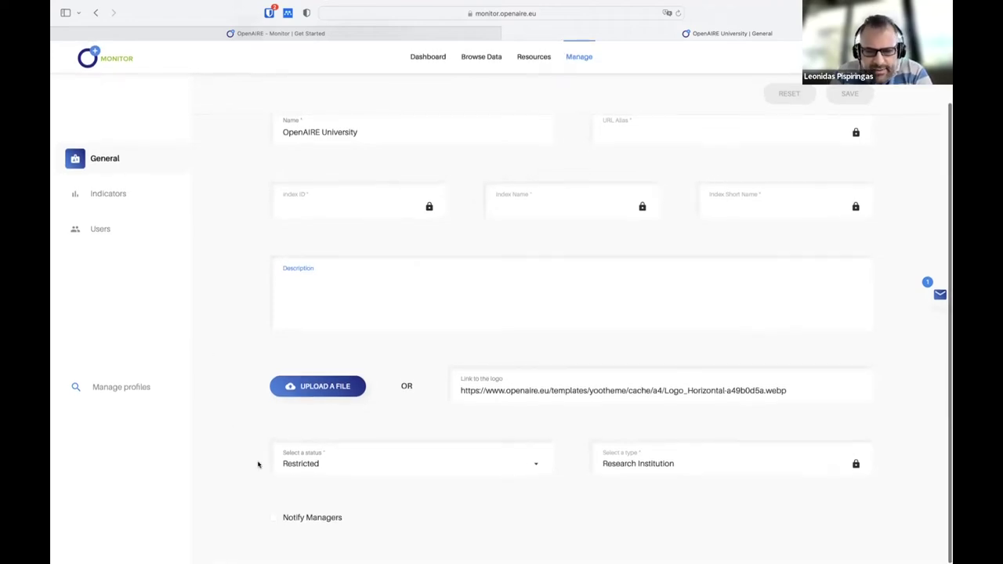
{"action": "left_click", "coordinate": [512, 468]}
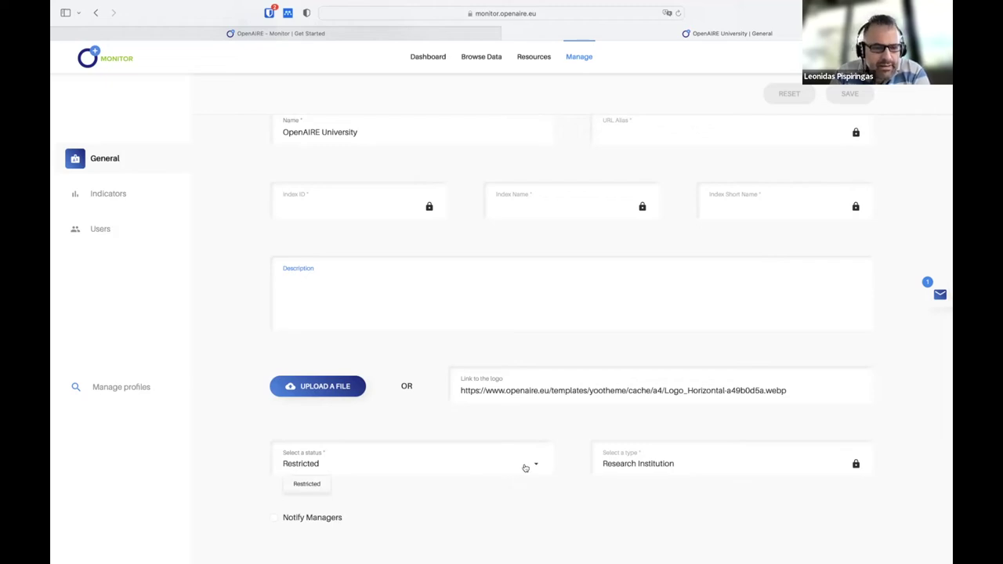
{"action": "left_click", "coordinate": [533, 467]}
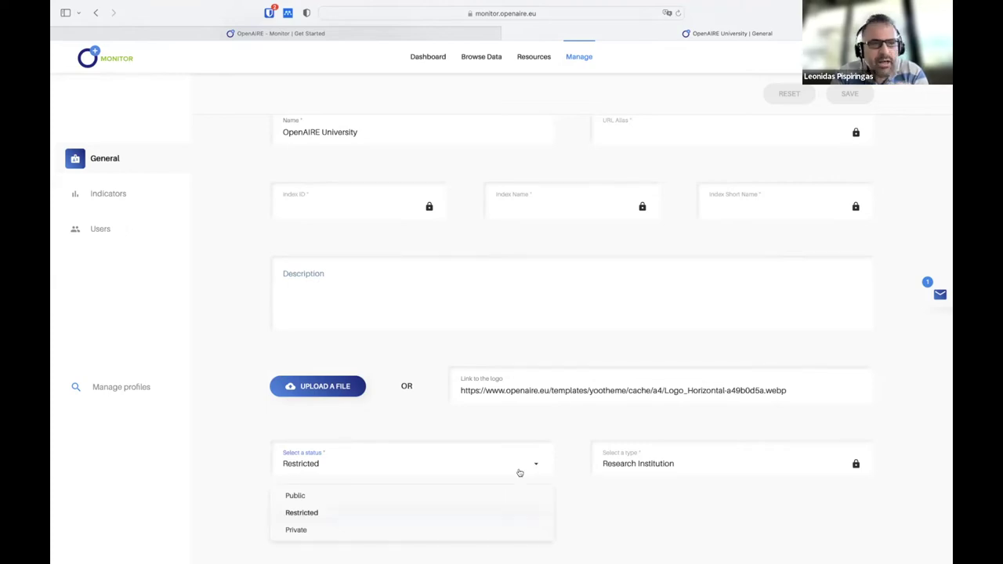
{"action": "left_click", "coordinate": [232, 434]}
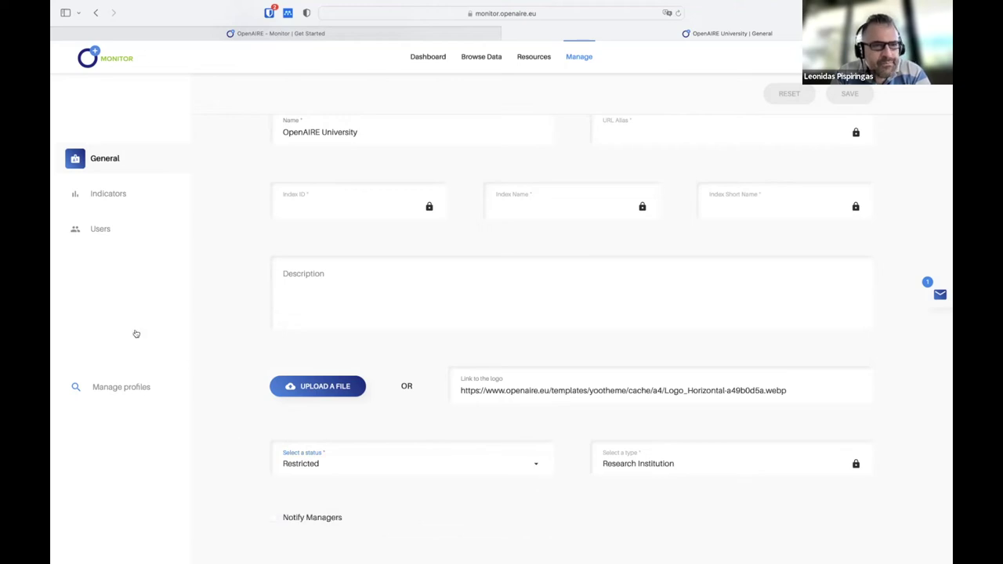
Open Users in the admin sidebar and show the OpenAIRE University Members tab
{"action": "left_click", "coordinate": [97, 231]}
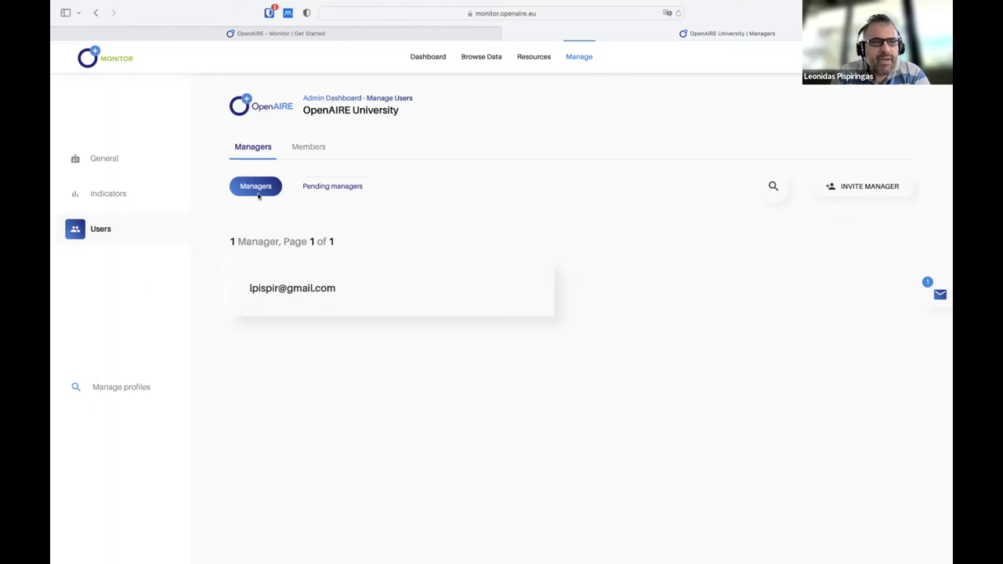
{"action": "left_click", "coordinate": [310, 150]}
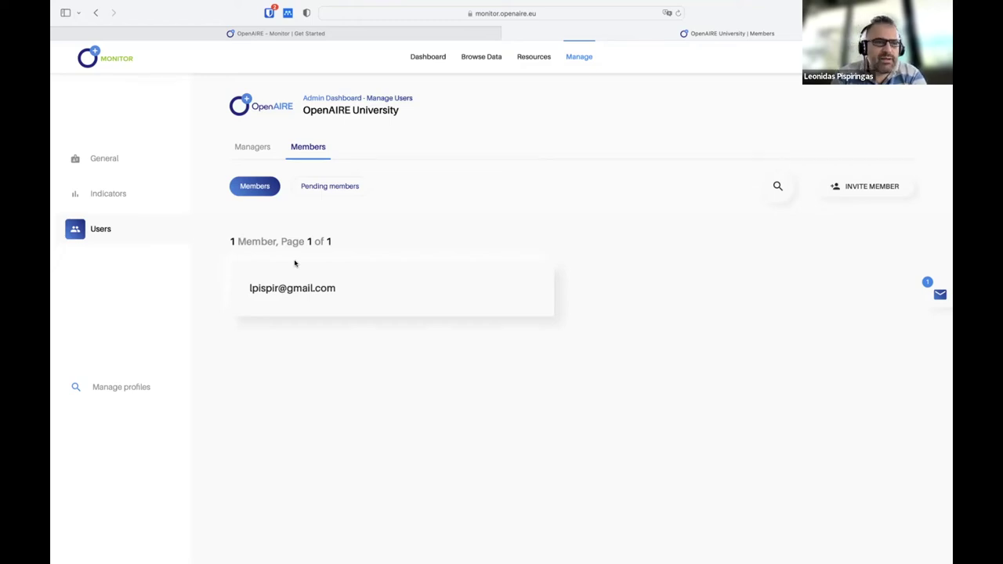
{"action": "left_click", "coordinate": [99, 195]}
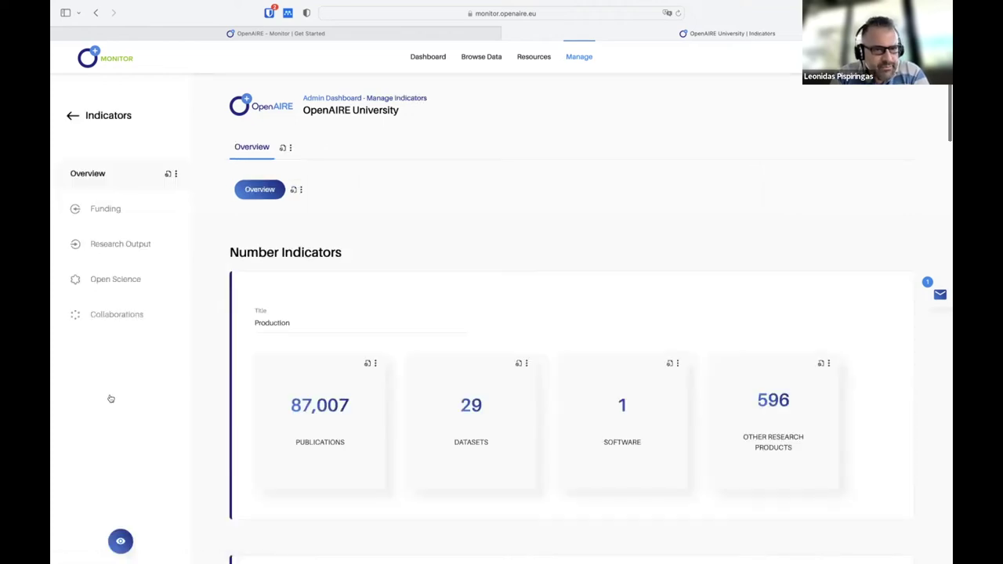
{"action": "scroll", "coordinate": [111, 399], "scroll_direction": "down", "scroll_amount": 1}
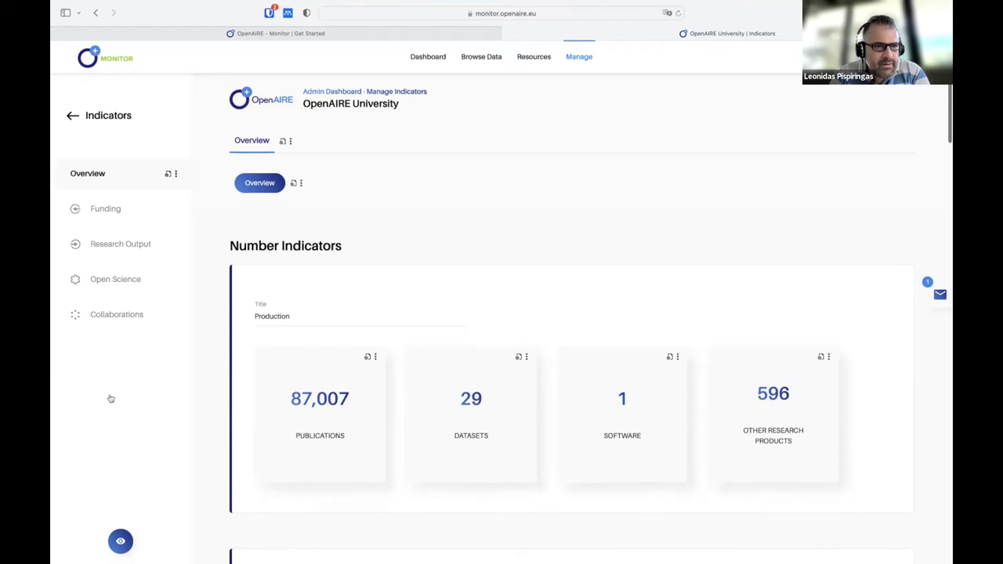
{"action": "scroll", "coordinate": [110, 399], "scroll_direction": "up", "scroll_amount": 1}
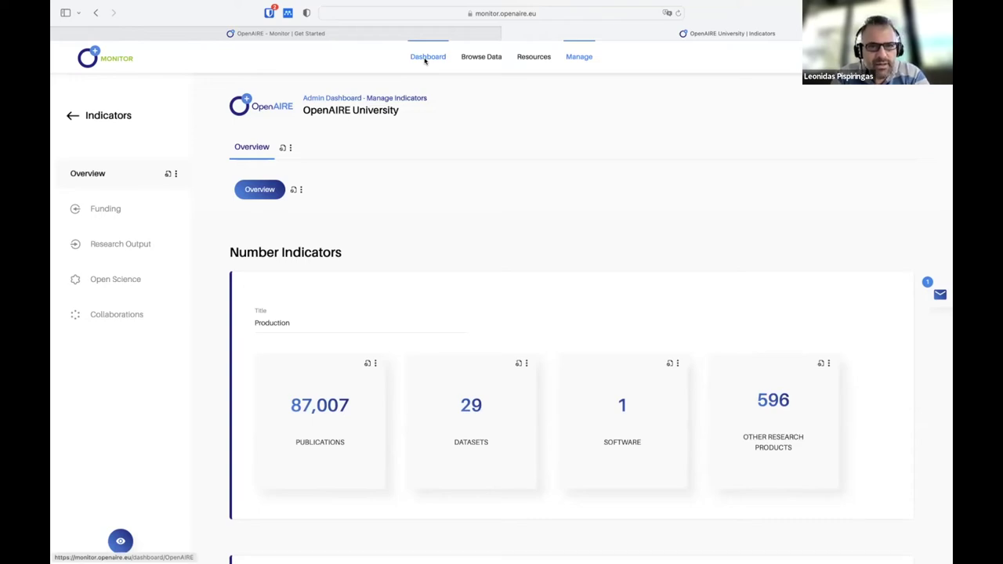
{"action": "left_click", "coordinate": [425, 61]}
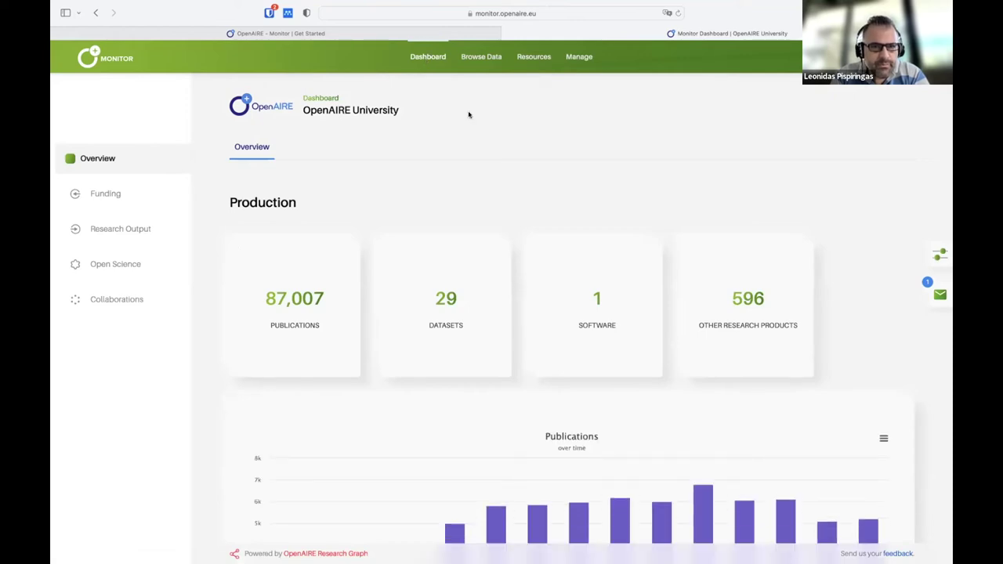
{"action": "left_click", "coordinate": [579, 56]}
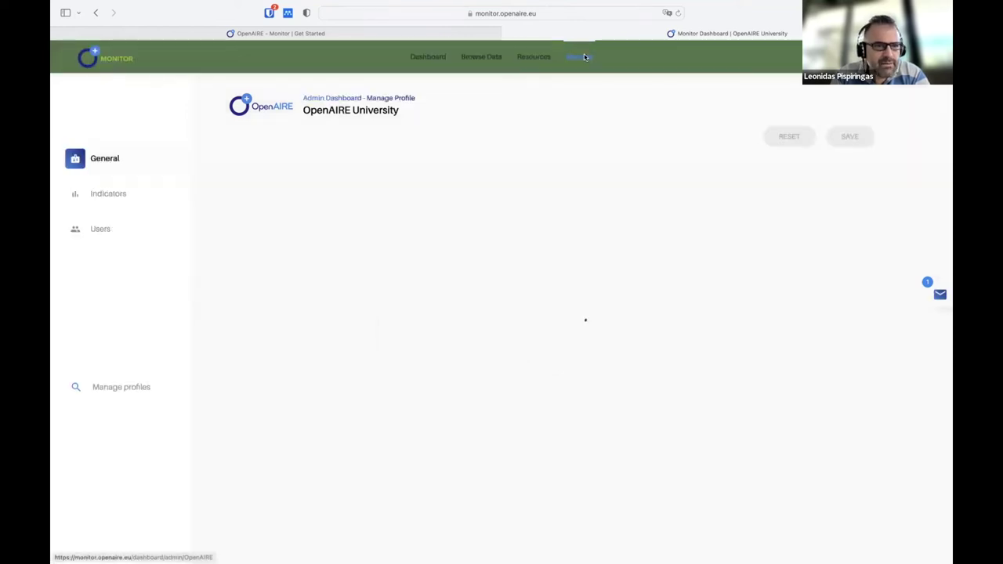
{"action": "left_click", "coordinate": [109, 193]}
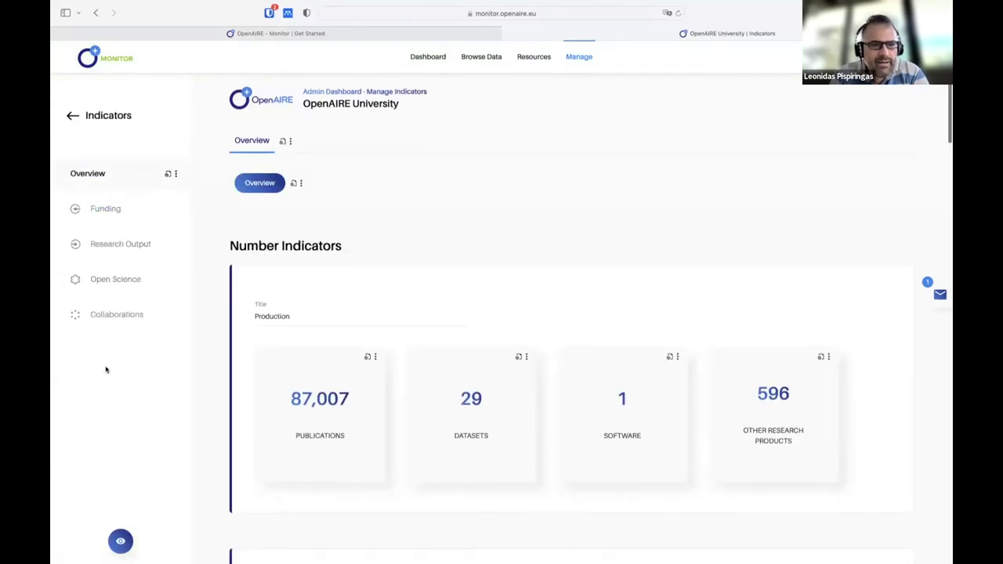
{"action": "scroll", "coordinate": [106, 370], "scroll_direction": "down", "scroll_amount": 3}
{"action": "scroll", "coordinate": [105, 370], "scroll_direction": "up", "scroll_amount": 2}
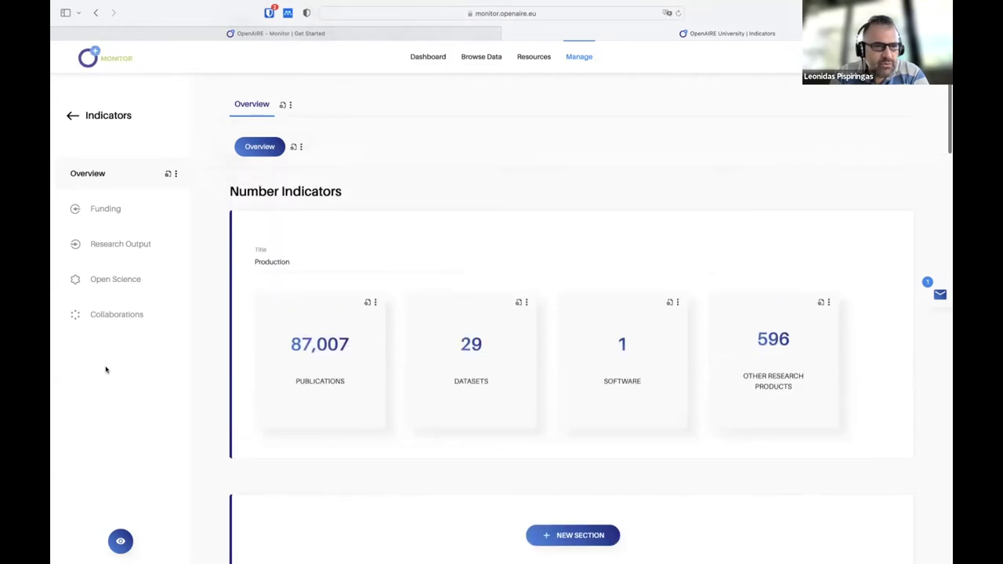
{"action": "scroll", "coordinate": [106, 370], "scroll_direction": "down", "scroll_amount": 1}
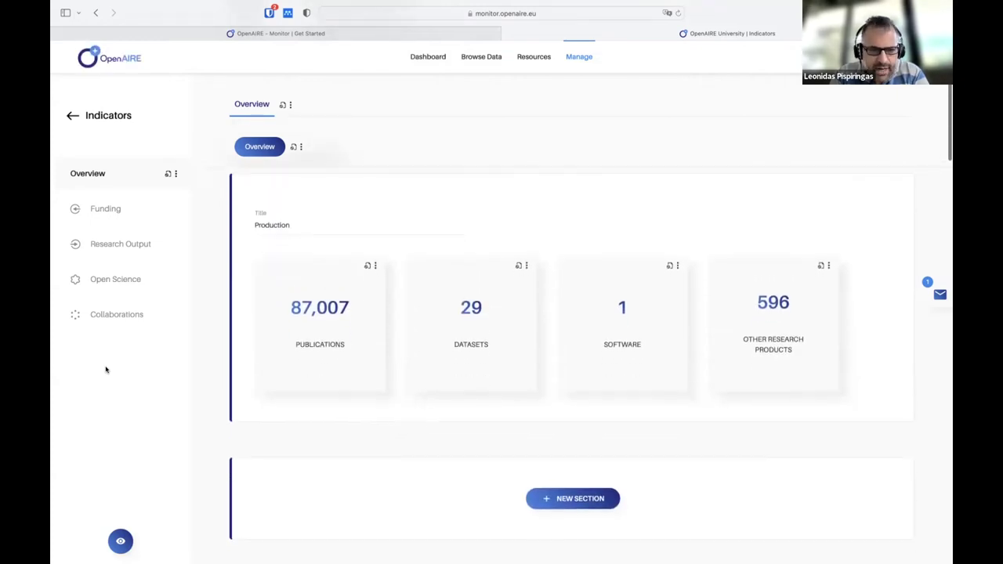
{"action": "scroll", "coordinate": [106, 370], "scroll_direction": "down", "scroll_amount": 2}
{"action": "scroll", "coordinate": [105, 369], "scroll_direction": "up", "scroll_amount": 3}
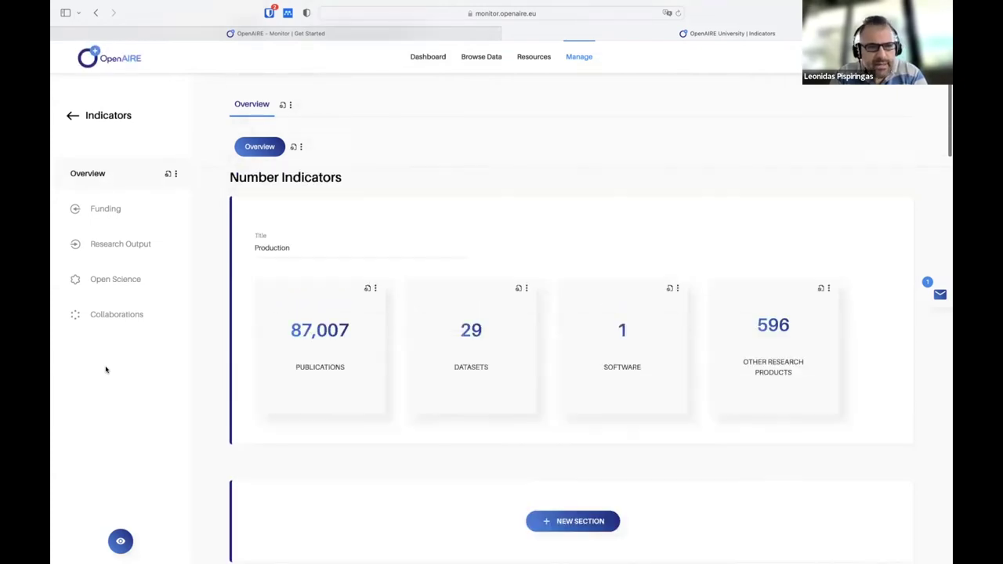
{"action": "scroll", "coordinate": [106, 370], "scroll_direction": "down", "scroll_amount": 2}
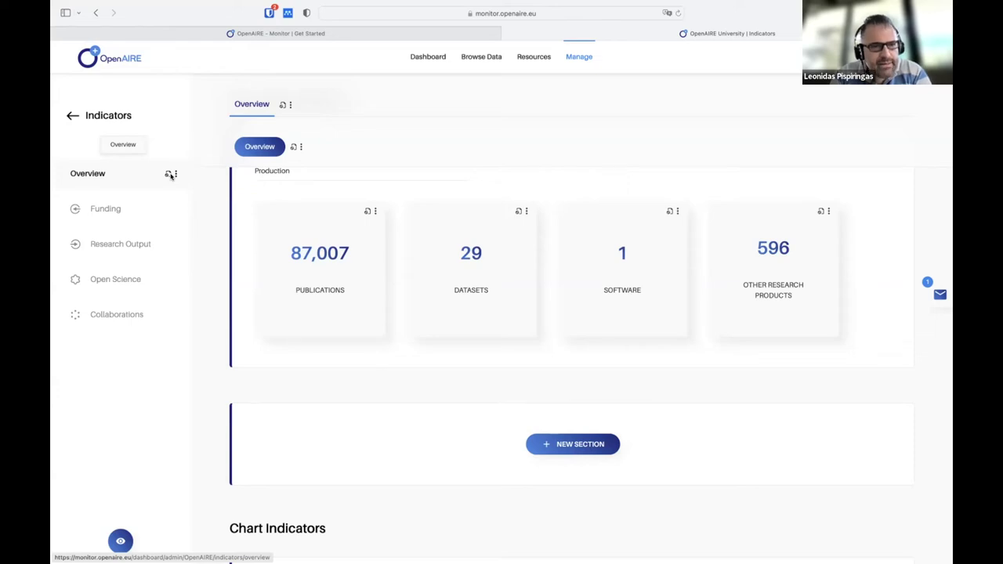
Confirm the Overview page remains Restricted, then go to the public OpenAIRE University dashboard
{"action": "left_click", "coordinate": [176, 175]}
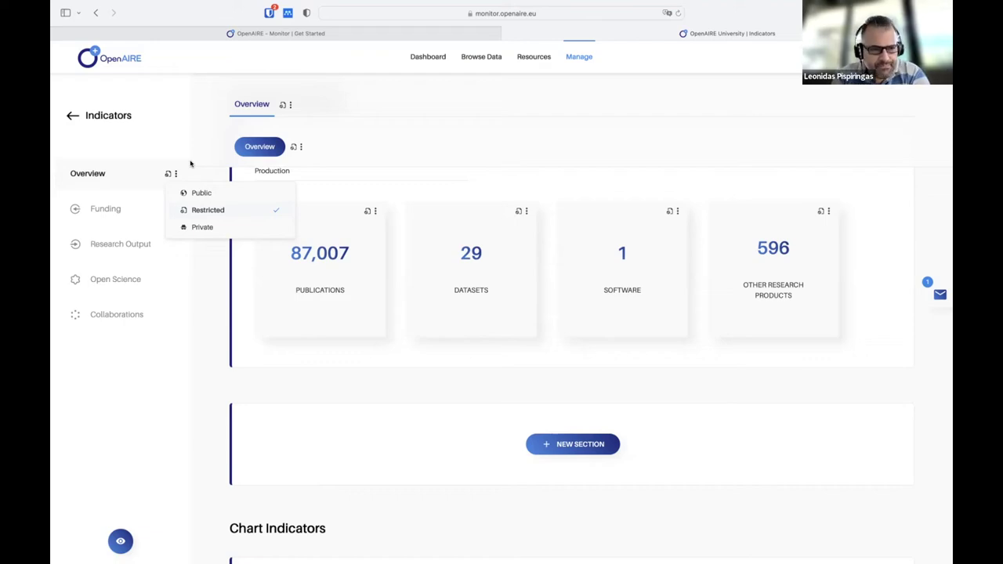
{"action": "left_click", "coordinate": [205, 274]}
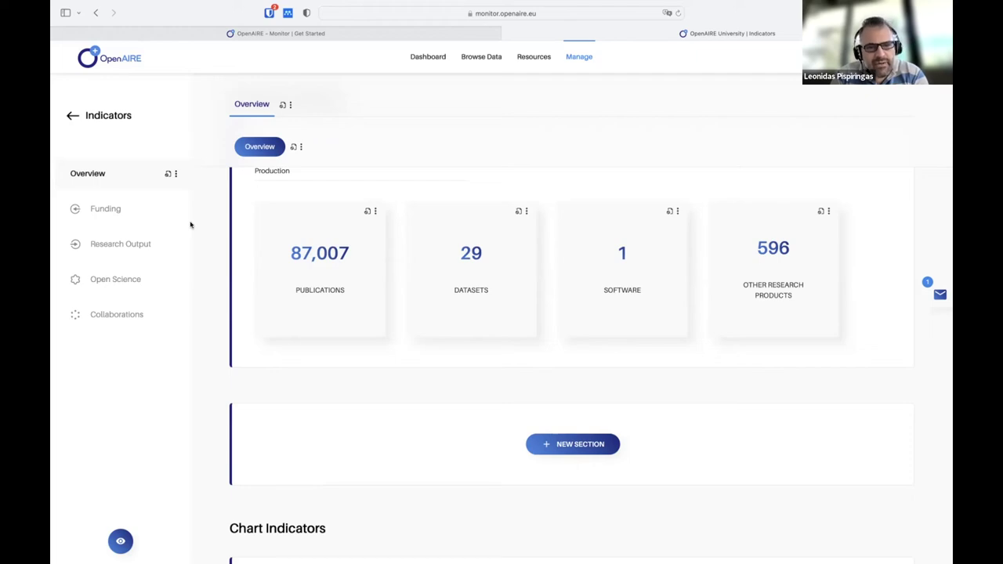
{"action": "scroll", "coordinate": [190, 223], "scroll_direction": "down", "scroll_amount": 1}
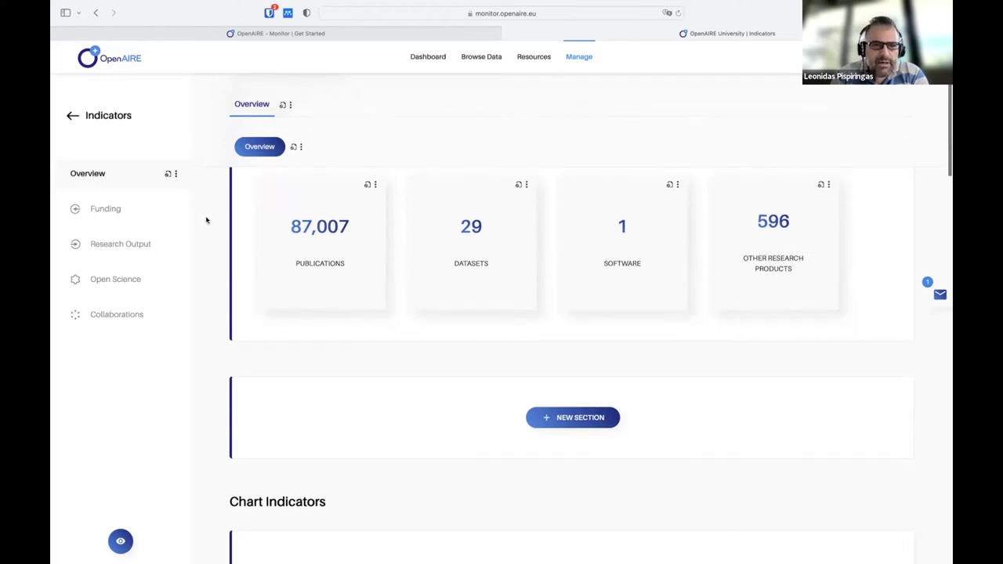
{"action": "scroll", "coordinate": [371, 181], "scroll_direction": "down", "scroll_amount": 5}
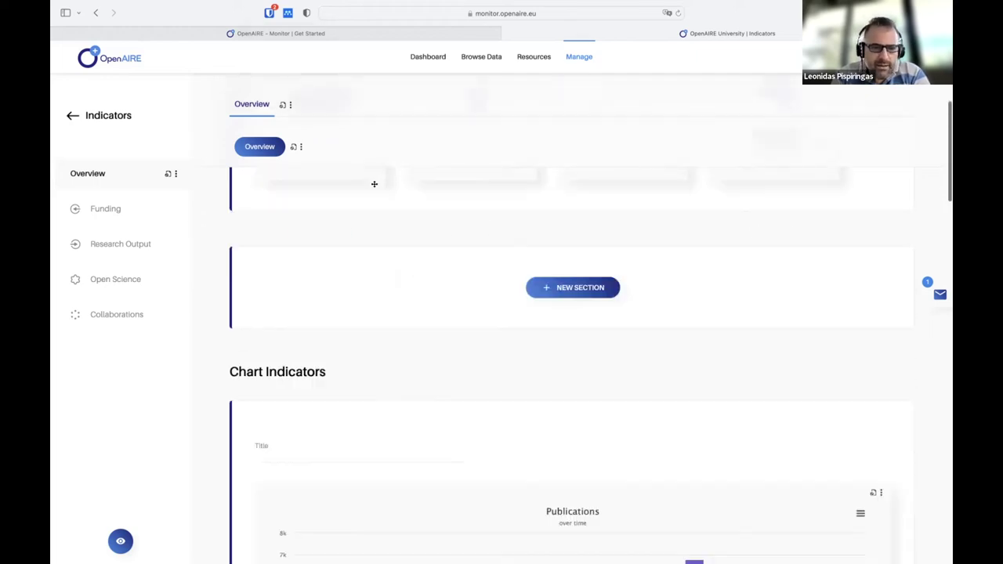
{"action": "scroll", "coordinate": [374, 183], "scroll_direction": "up", "scroll_amount": 2}
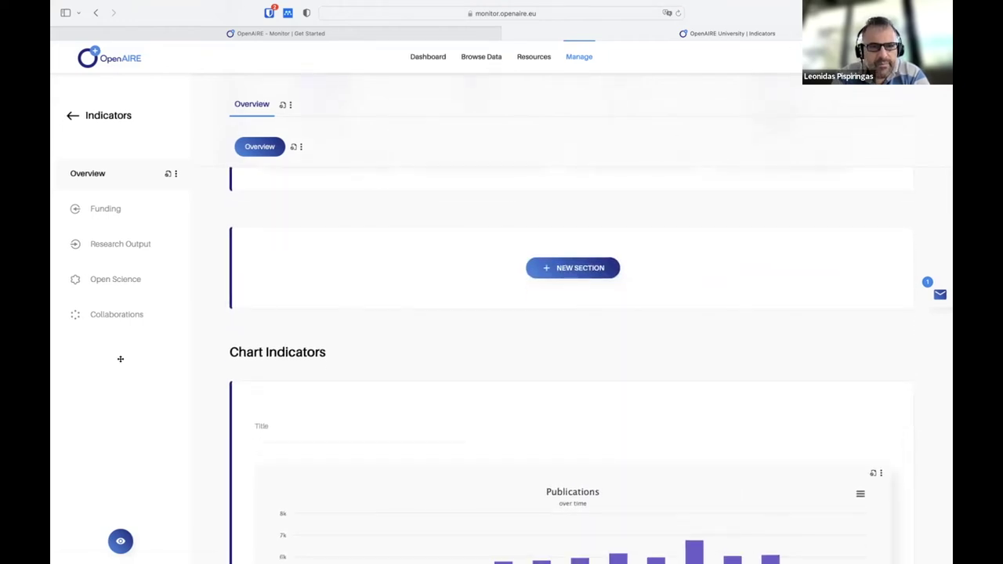
{"action": "scroll", "coordinate": [128, 384], "scroll_direction": "up", "scroll_amount": 1}
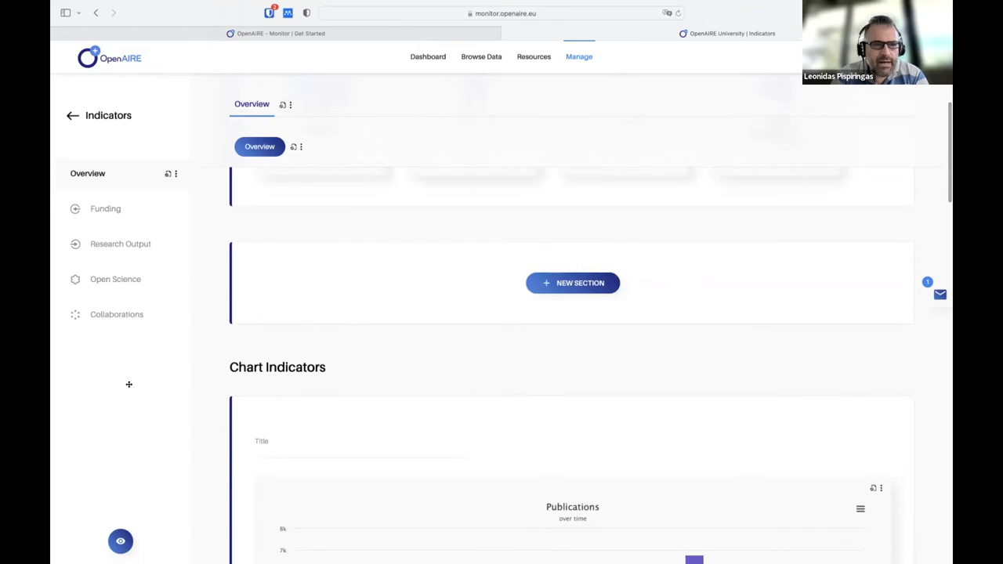
{"action": "scroll", "coordinate": [128, 384], "scroll_direction": "up", "scroll_amount": 1}
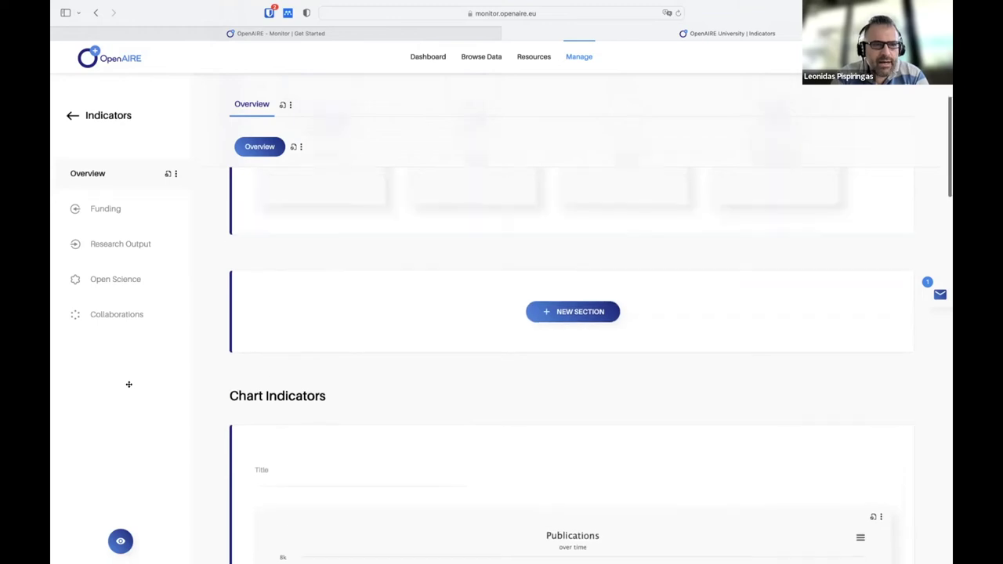
{"action": "left_click", "coordinate": [420, 61]}
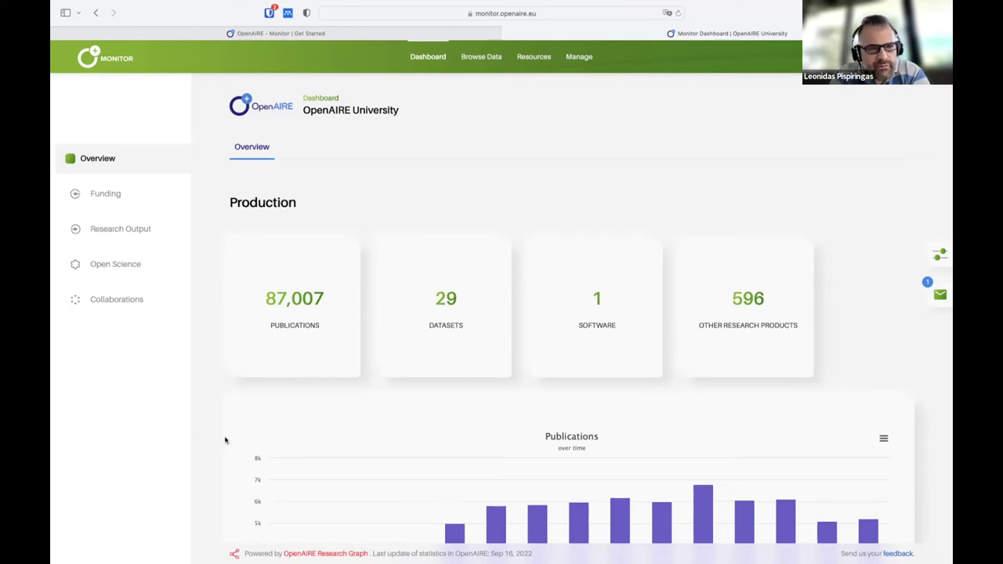
Hide and then restore the Peer-reviewed series in the Publications chart
{"action": "scroll", "coordinate": [225, 440], "scroll_direction": "down", "scroll_amount": 1}
{"action": "scroll", "coordinate": [225, 440], "scroll_direction": "down", "scroll_amount": 3}
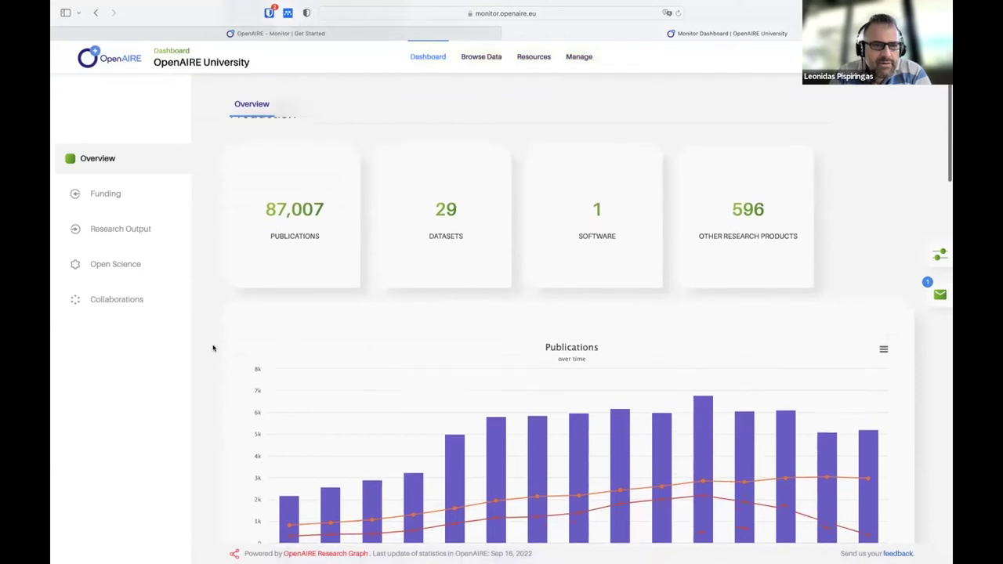
{"action": "scroll", "coordinate": [204, 269], "scroll_direction": "up", "scroll_amount": 3}
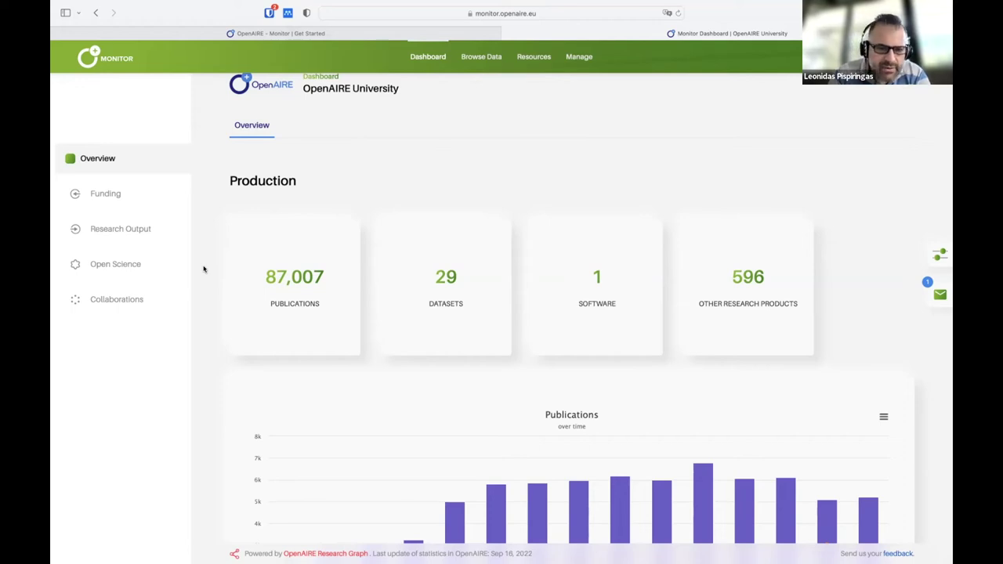
{"action": "scroll", "coordinate": [203, 269], "scroll_direction": "down", "scroll_amount": 5}
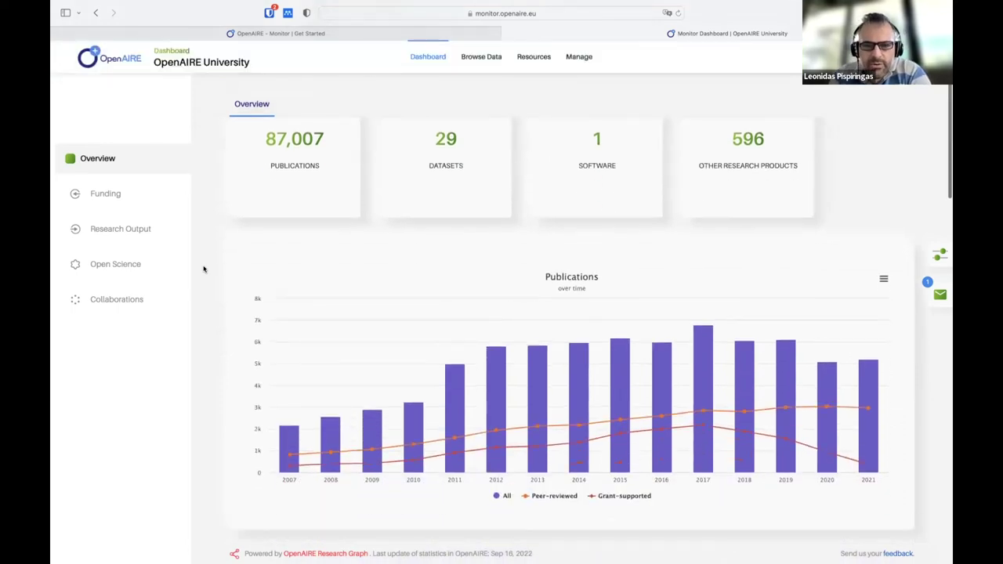
{"action": "scroll", "coordinate": [204, 269], "scroll_direction": "down", "scroll_amount": 3}
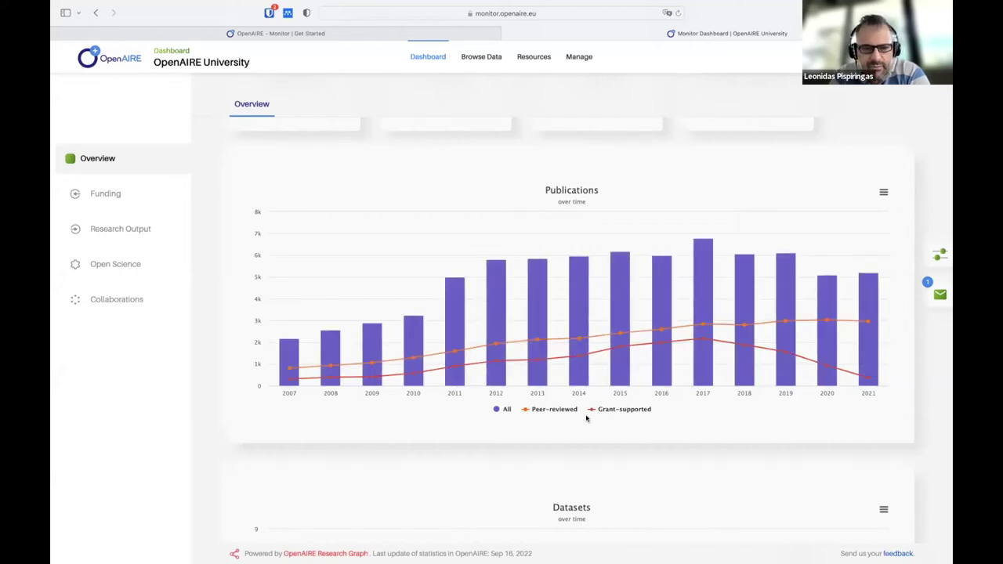
{"action": "left_click", "coordinate": [553, 409]}
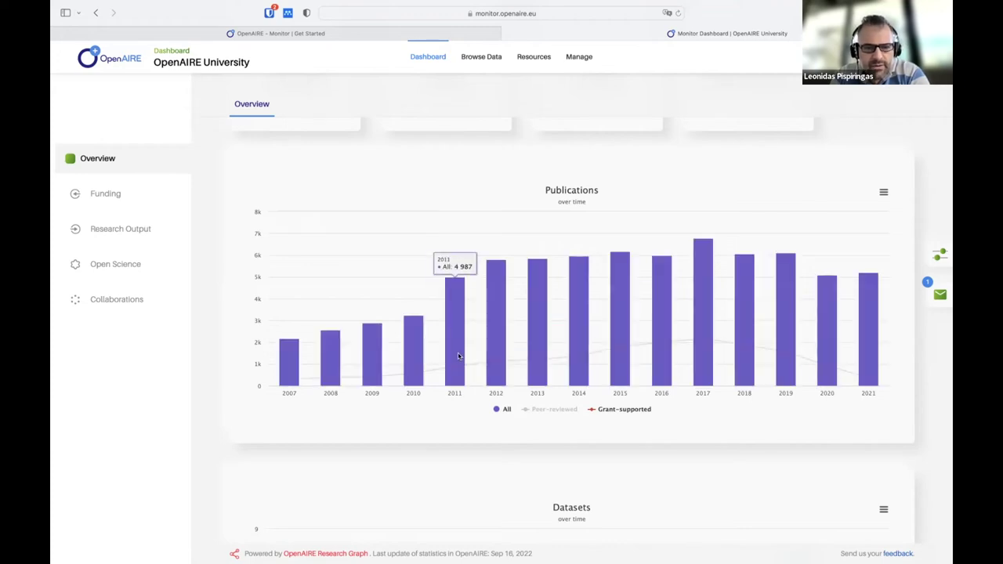
{"action": "left_click", "coordinate": [552, 409]}
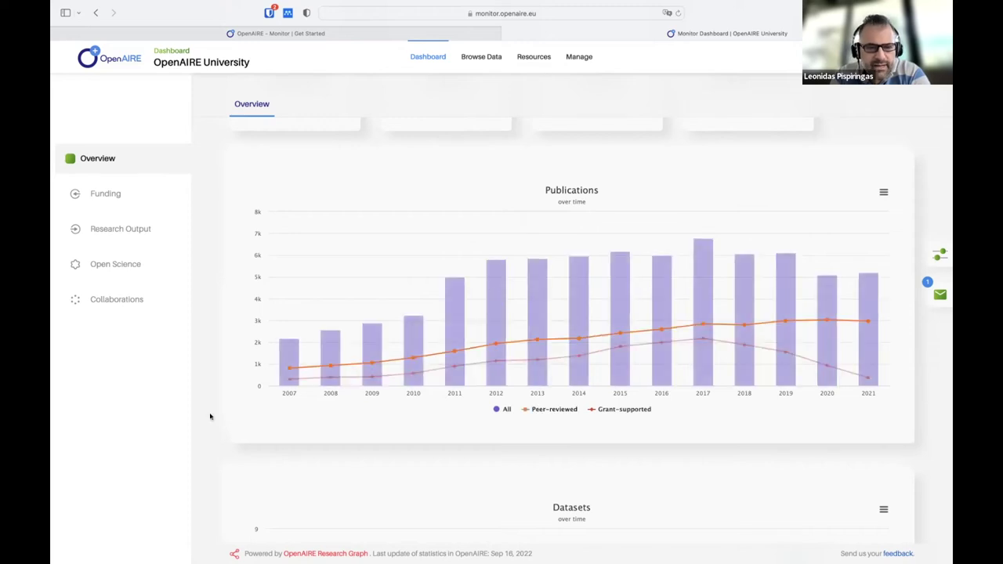
Scroll through the Openness charts and open the Funding indicators
{"action": "scroll", "coordinate": [210, 416], "scroll_direction": "down", "scroll_amount": 4}
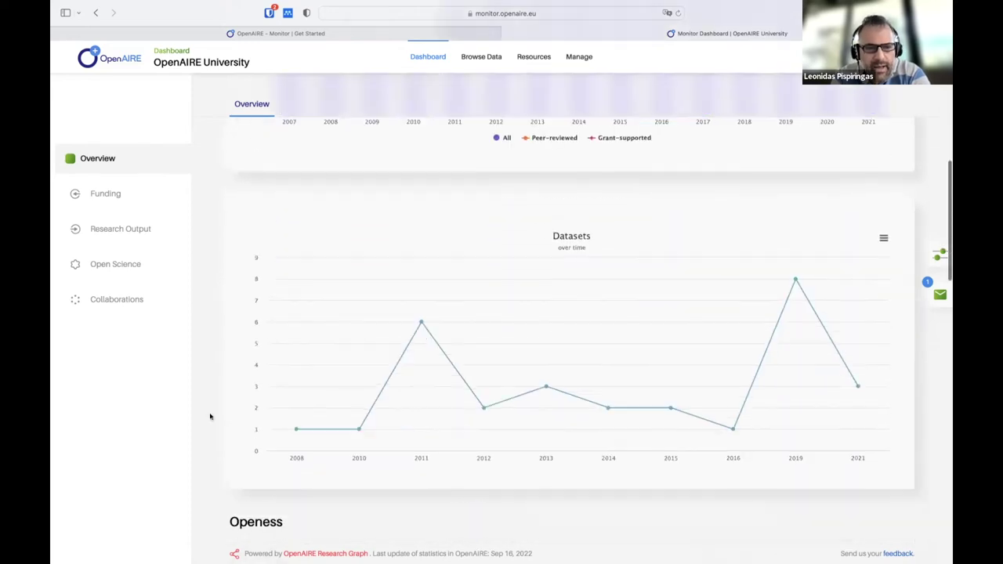
{"action": "scroll", "coordinate": [210, 416], "scroll_direction": "down", "scroll_amount": 3}
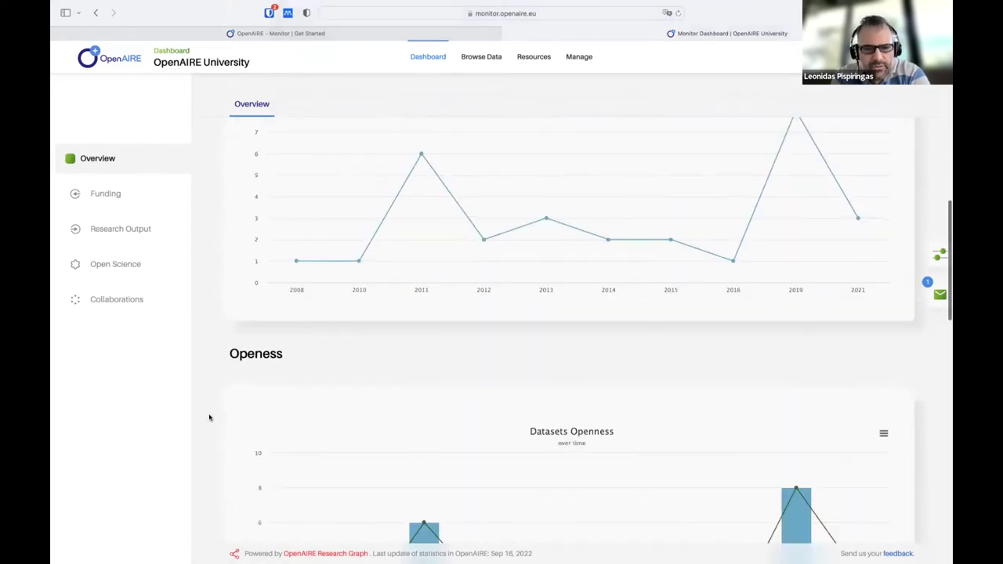
{"action": "scroll", "coordinate": [209, 417], "scroll_direction": "down", "scroll_amount": 2}
{"action": "scroll", "coordinate": [209, 418], "scroll_direction": "down", "scroll_amount": 2}
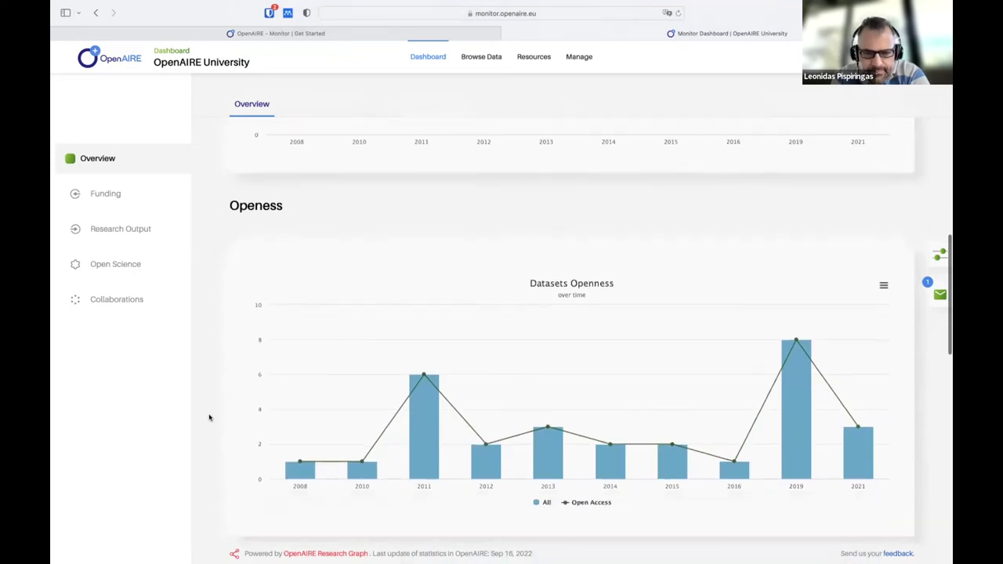
{"action": "scroll", "coordinate": [209, 417], "scroll_direction": "down", "scroll_amount": 2}
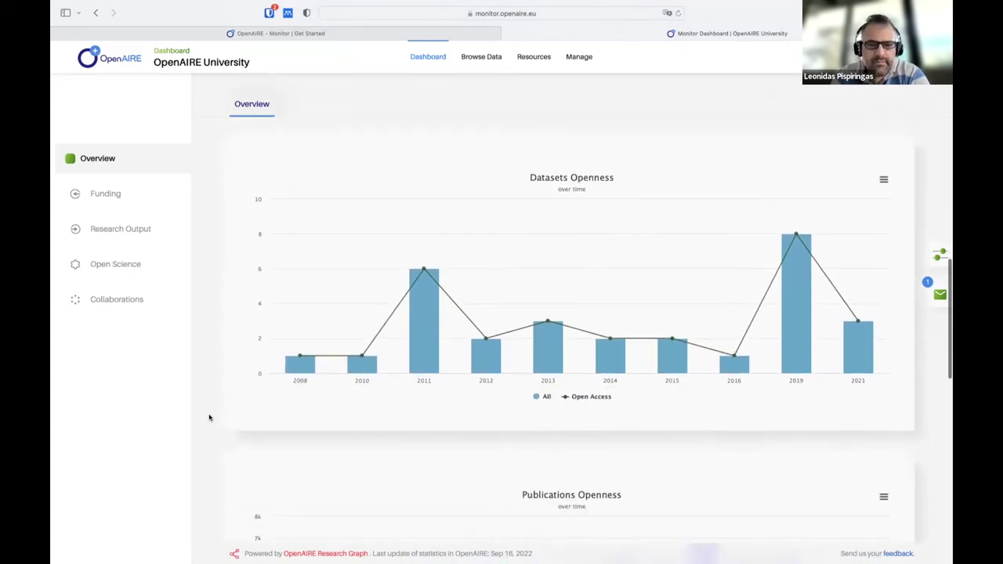
{"action": "scroll", "coordinate": [210, 418], "scroll_direction": "down", "scroll_amount": 4}
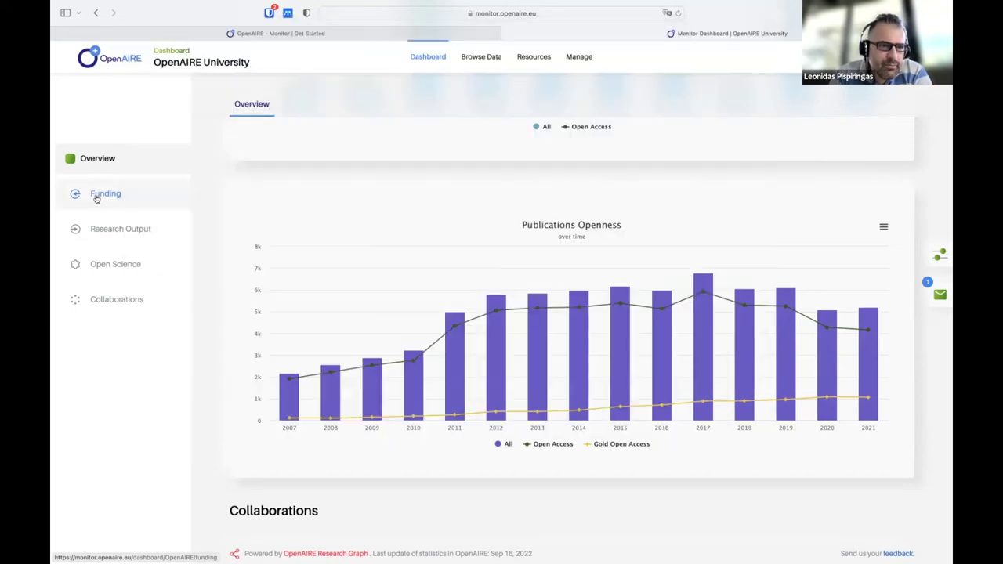
{"action": "left_click", "coordinate": [96, 198]}
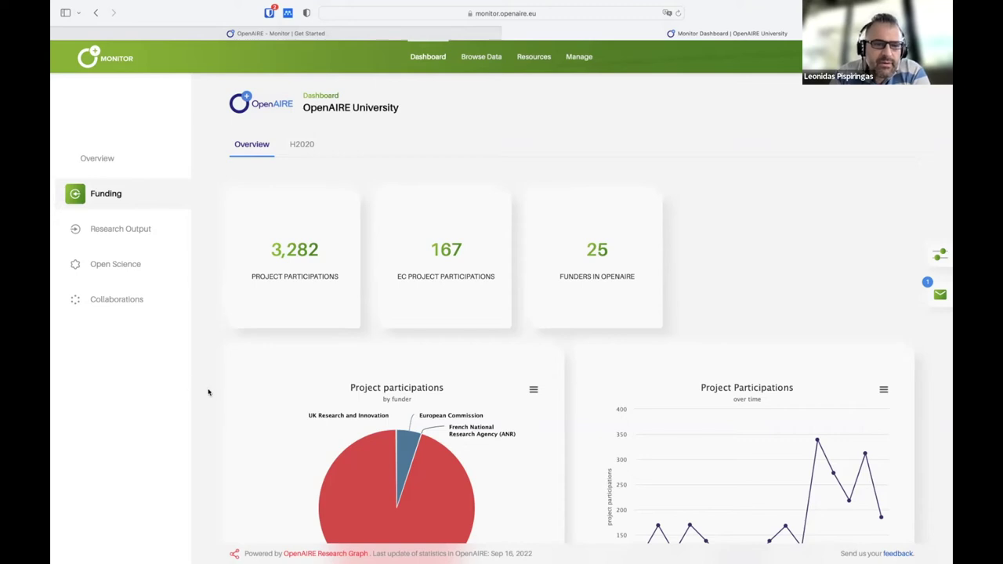
Show the Funding page's H2020 tab: 91 participations and 1,001,011,023 total funding
{"action": "scroll", "coordinate": [209, 392], "scroll_direction": "down", "scroll_amount": 1}
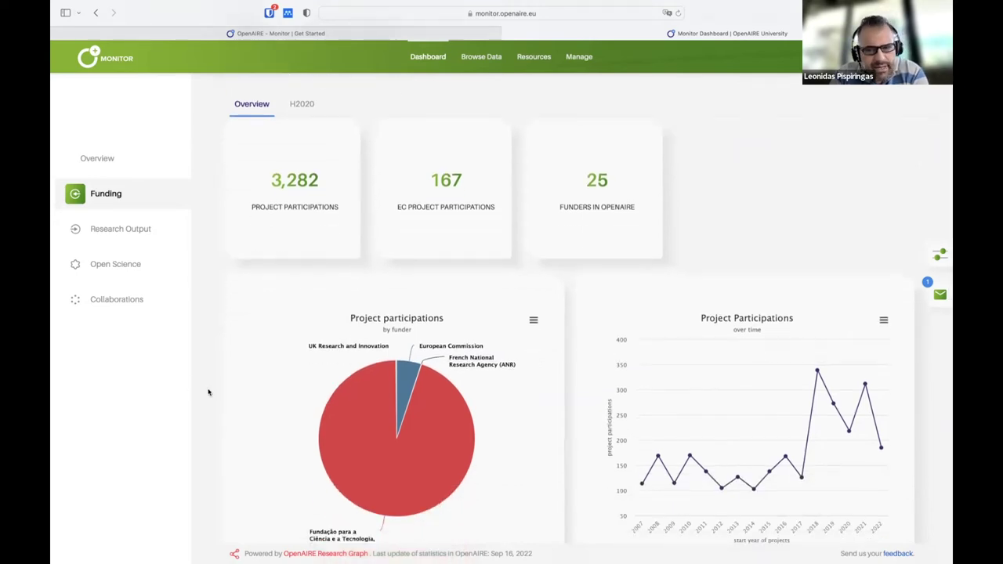
{"action": "scroll", "coordinate": [208, 391], "scroll_direction": "down", "scroll_amount": 2}
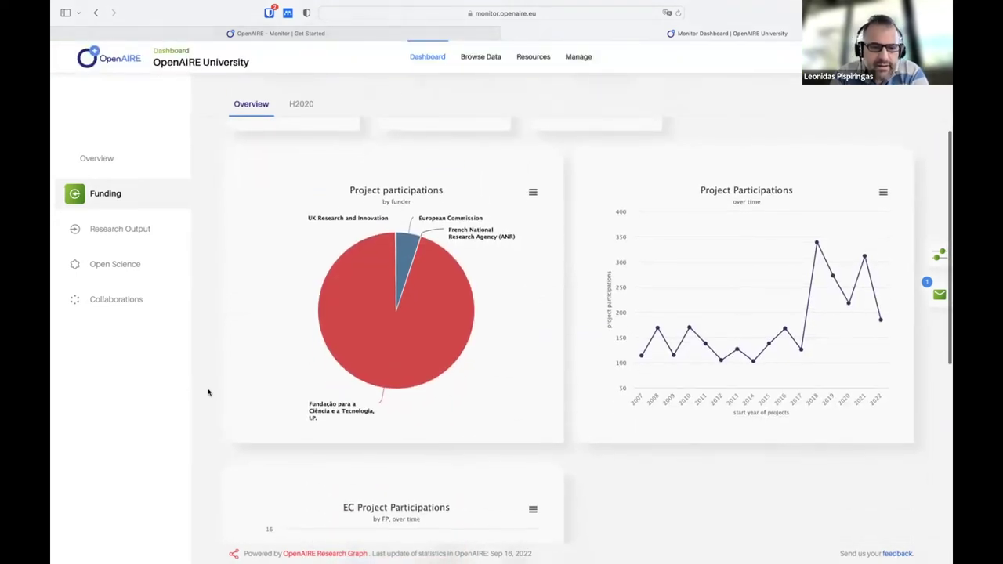
{"action": "scroll", "coordinate": [208, 392], "scroll_direction": "down", "scroll_amount": 2}
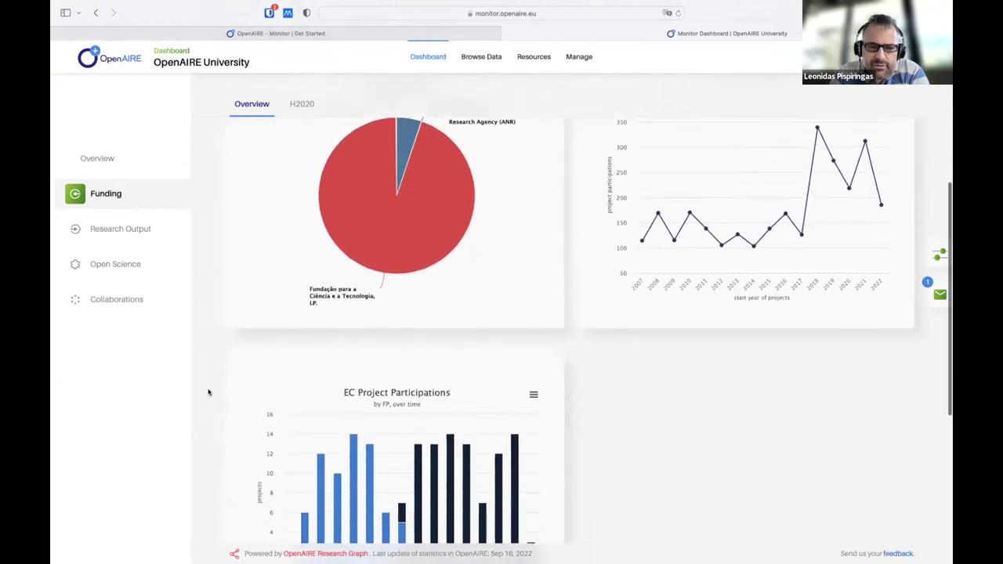
{"action": "scroll", "coordinate": [197, 392], "scroll_direction": "down", "scroll_amount": 1}
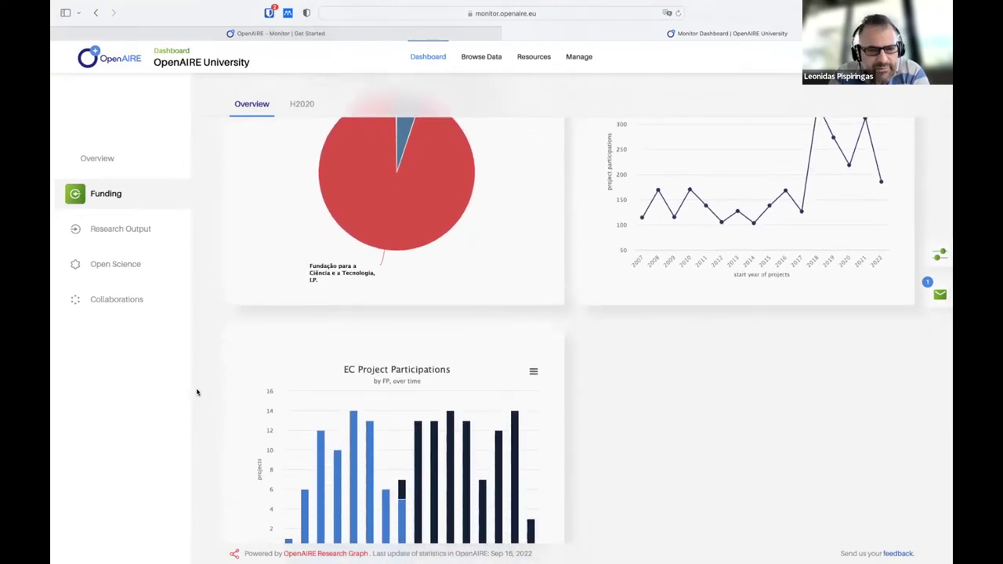
{"action": "scroll", "coordinate": [196, 392], "scroll_direction": "up", "scroll_amount": 5}
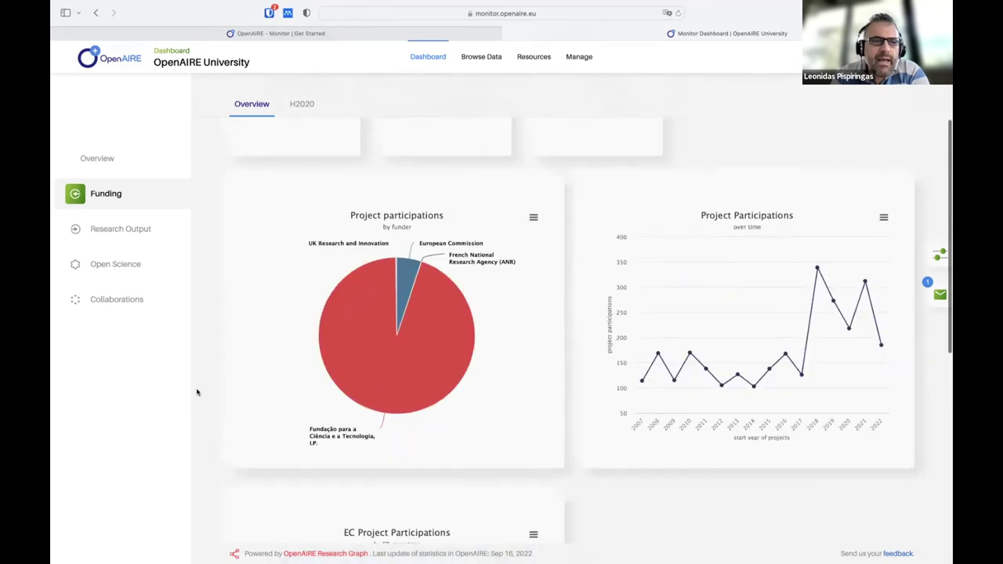
{"action": "scroll", "coordinate": [197, 392], "scroll_direction": "up", "scroll_amount": 2}
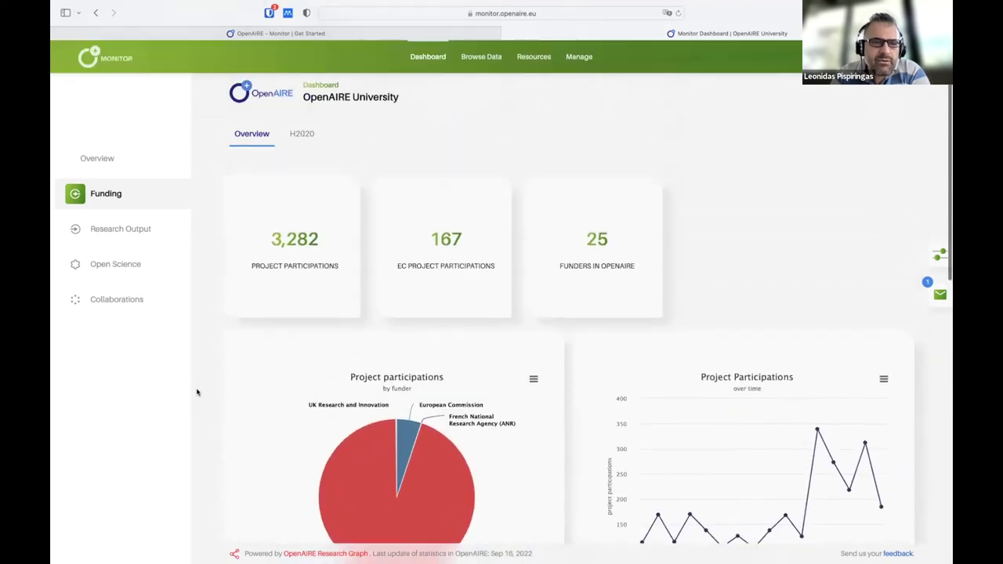
{"action": "left_click", "coordinate": [302, 146]}
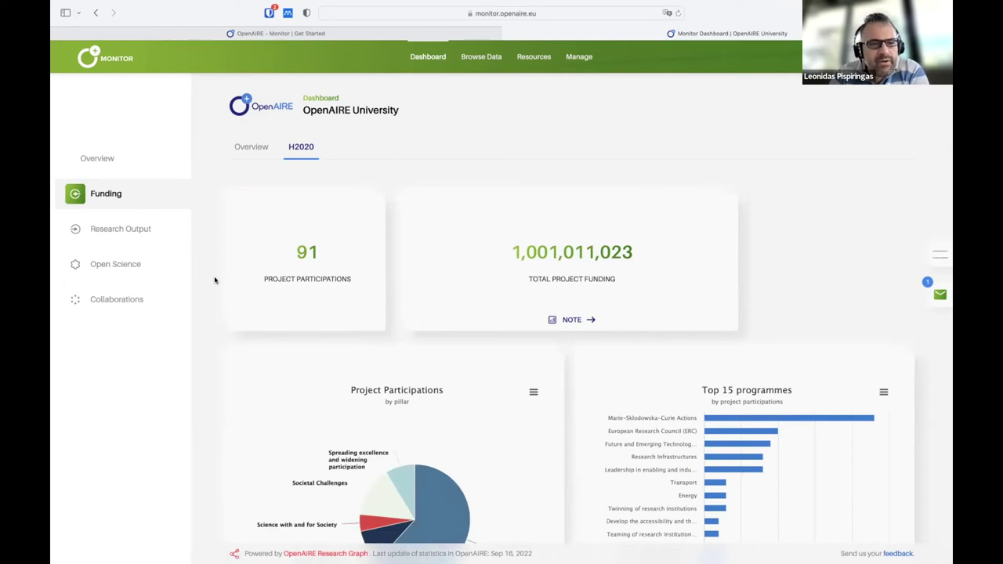
Scroll through the H2020 pillar and Top 15 programmes charts, then open Research Output
{"action": "scroll", "coordinate": [214, 280], "scroll_direction": "down", "scroll_amount": 2}
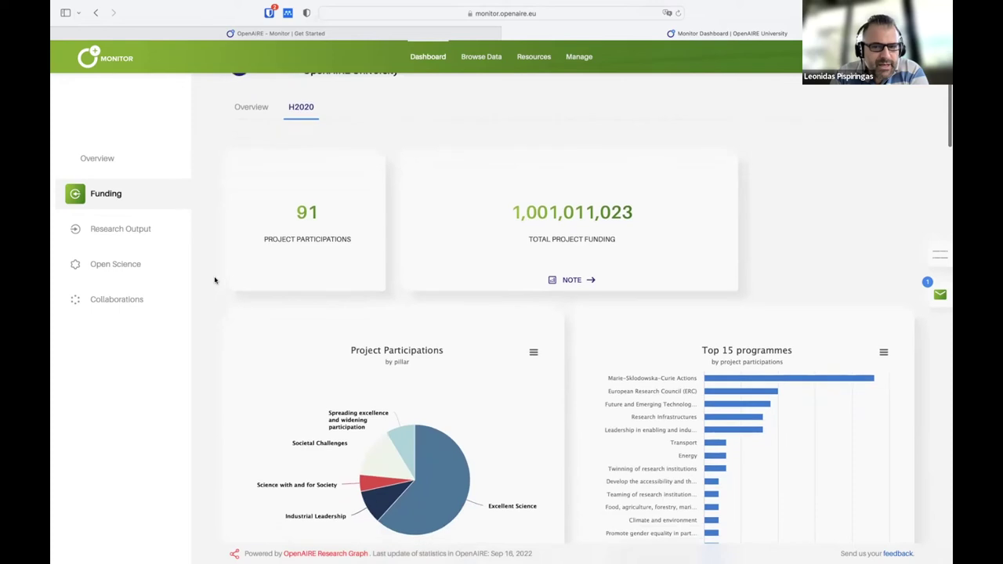
{"action": "scroll", "coordinate": [210, 314], "scroll_direction": "down", "scroll_amount": 1}
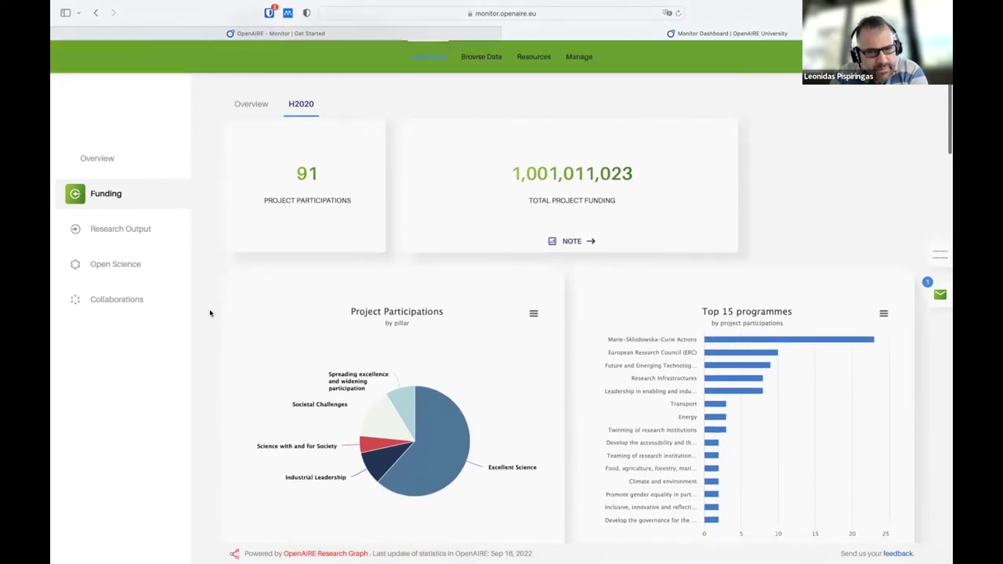
{"action": "scroll", "coordinate": [210, 313], "scroll_direction": "down", "scroll_amount": 1}
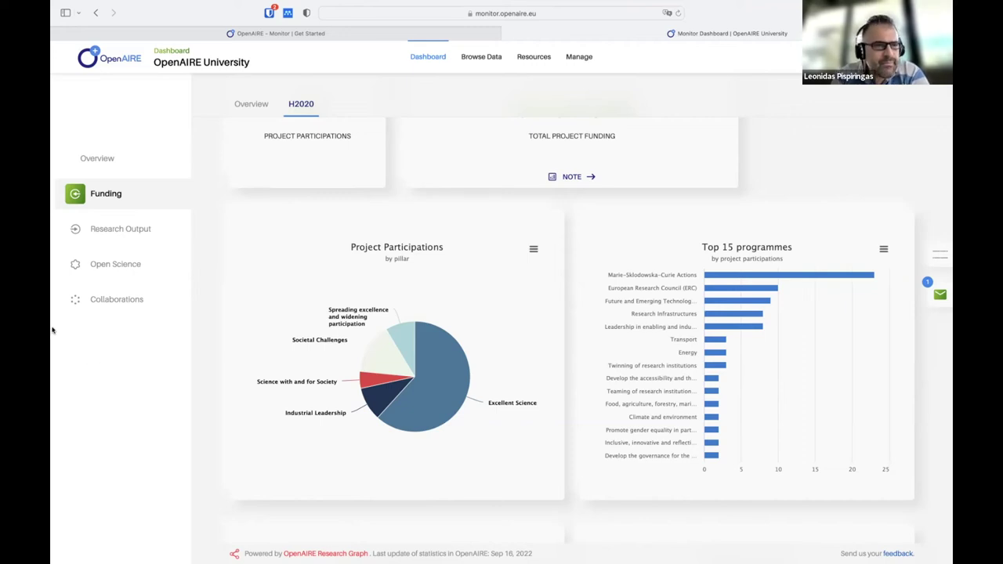
{"action": "left_click", "coordinate": [98, 232]}
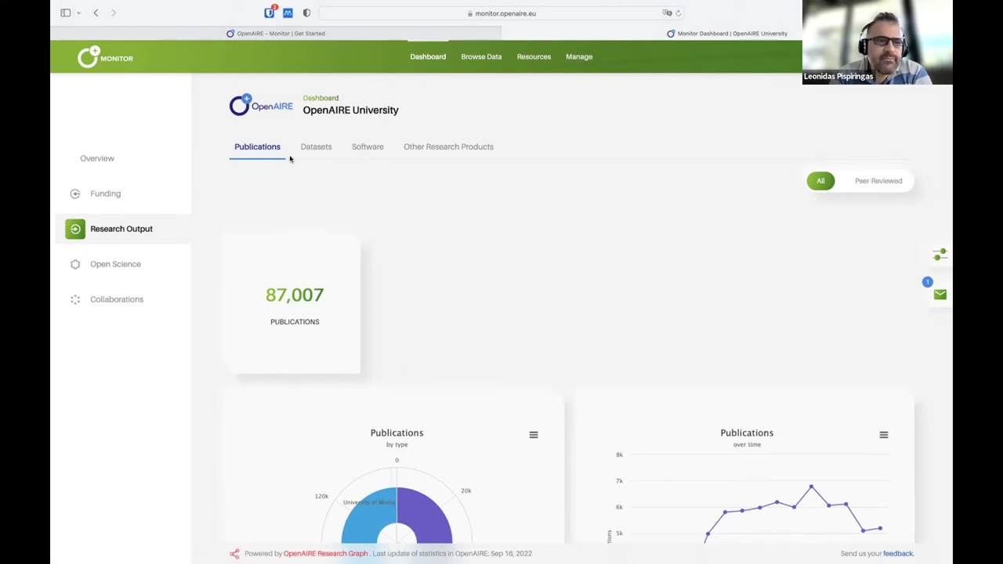
Scroll through the 87,007 publications' type, yearly, Top 15 Data Sources and project-share charts
{"action": "scroll", "coordinate": [204, 292], "scroll_direction": "down", "scroll_amount": 1}
{"action": "scroll", "coordinate": [205, 293], "scroll_direction": "down", "scroll_amount": 1}
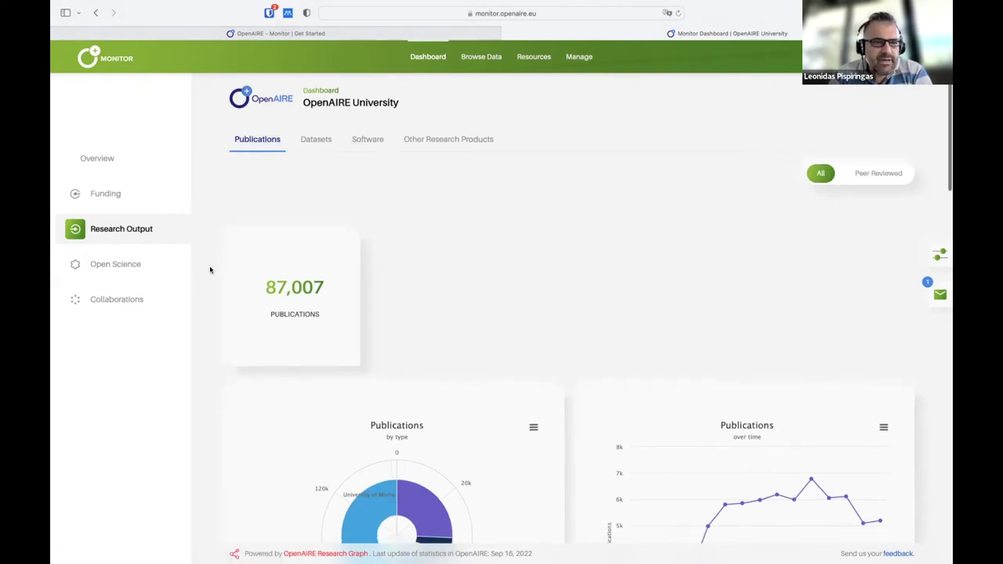
{"action": "scroll", "coordinate": [210, 269], "scroll_direction": "down", "scroll_amount": 1}
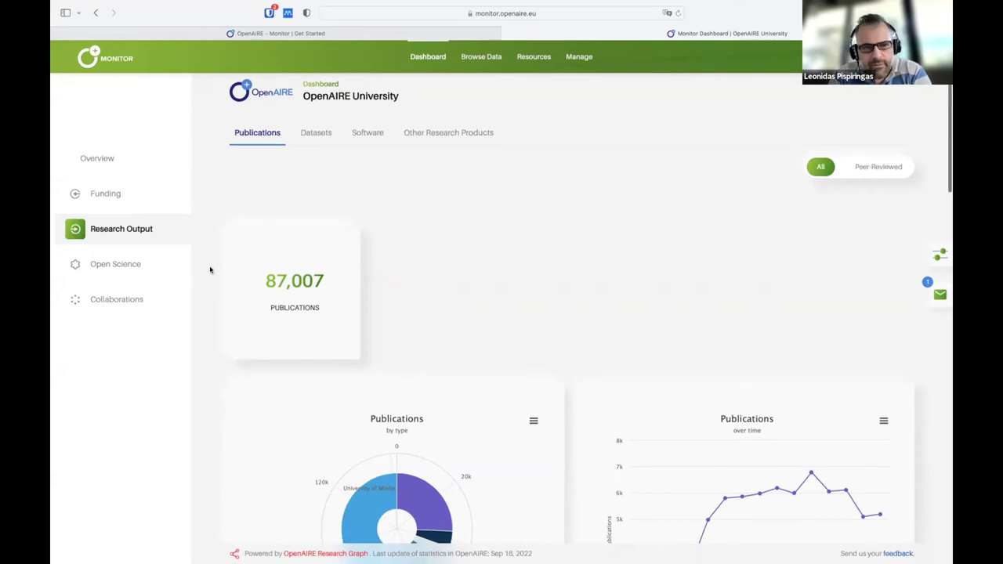
{"action": "scroll", "coordinate": [210, 270], "scroll_direction": "down", "scroll_amount": 1}
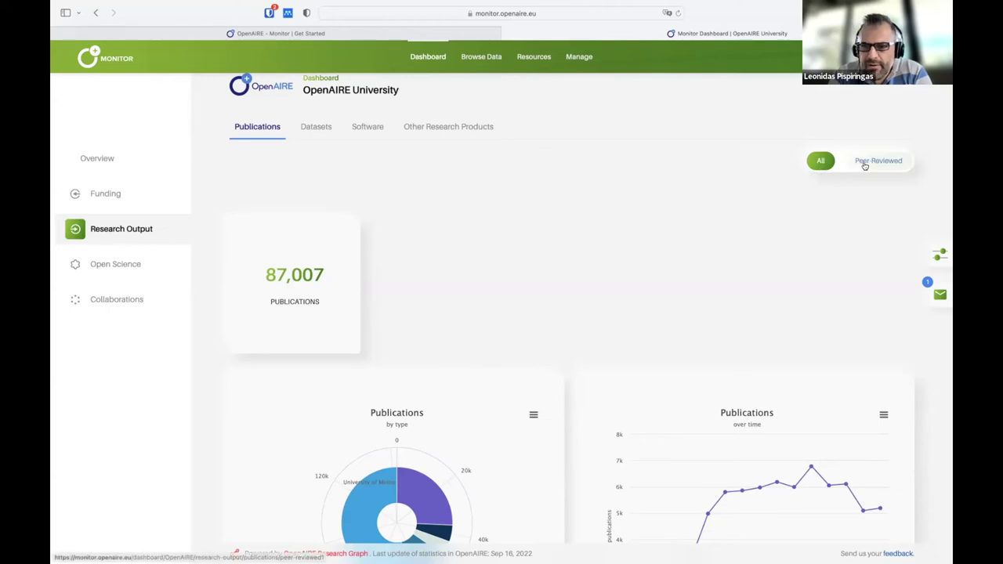
{"action": "scroll", "coordinate": [600, 228], "scroll_direction": "down", "scroll_amount": 1}
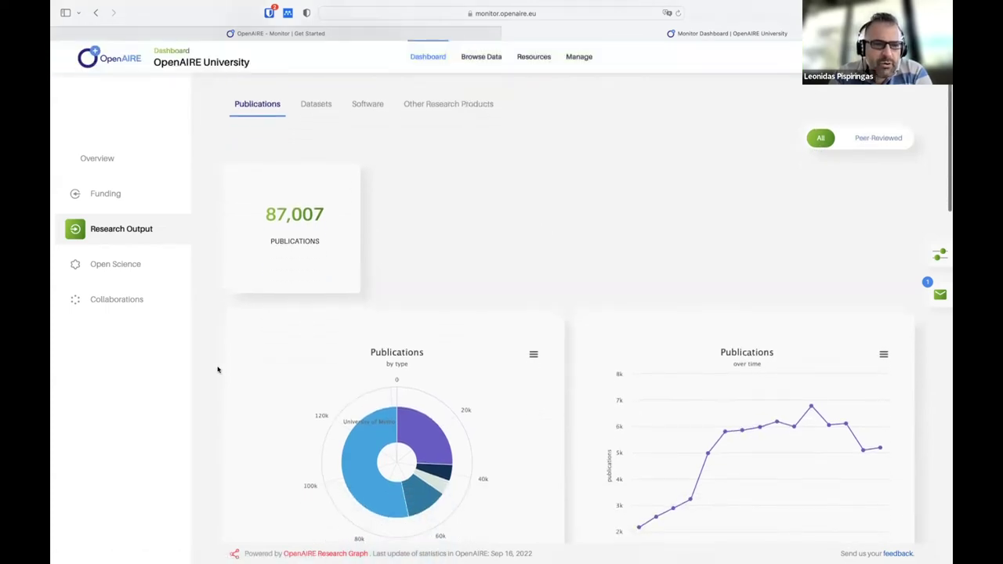
{"action": "scroll", "coordinate": [217, 369], "scroll_direction": "down", "scroll_amount": 1}
{"action": "scroll", "coordinate": [218, 370], "scroll_direction": "down", "scroll_amount": 2}
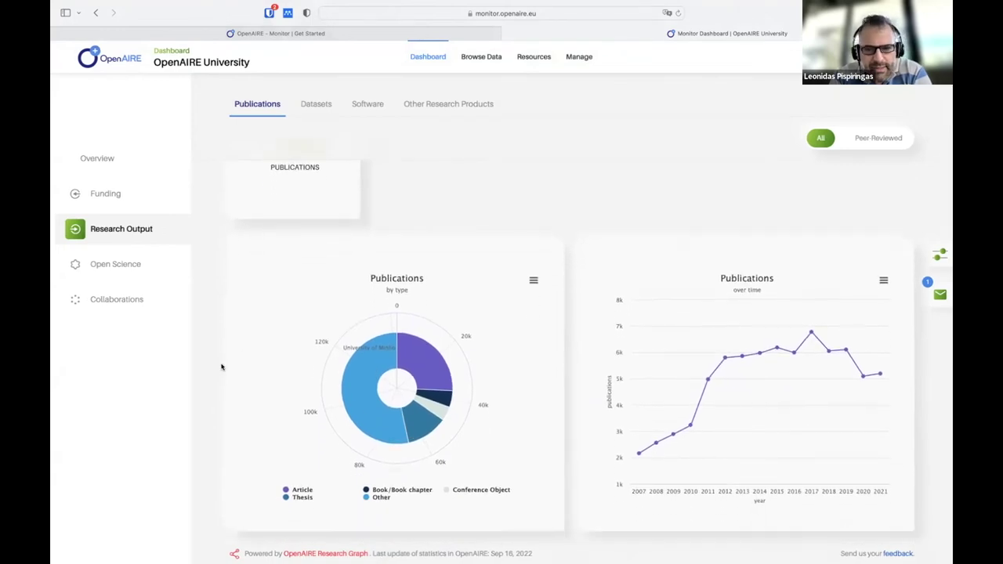
{"action": "scroll", "coordinate": [235, 381], "scroll_direction": "down", "scroll_amount": 1}
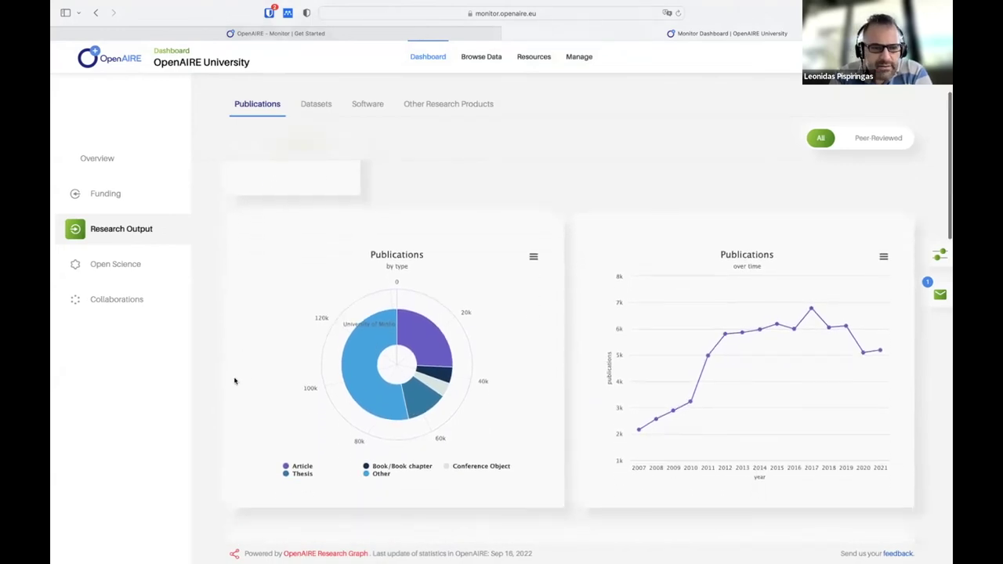
{"action": "scroll", "coordinate": [210, 400], "scroll_direction": "down", "scroll_amount": 2}
{"action": "scroll", "coordinate": [210, 399], "scroll_direction": "down", "scroll_amount": 5}
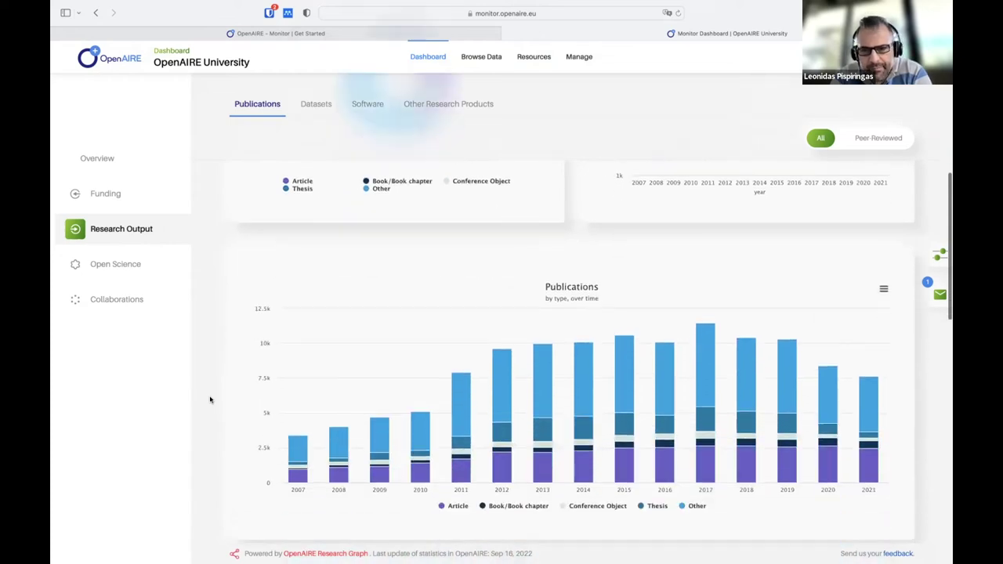
{"action": "scroll", "coordinate": [210, 399], "scroll_direction": "down", "scroll_amount": 2}
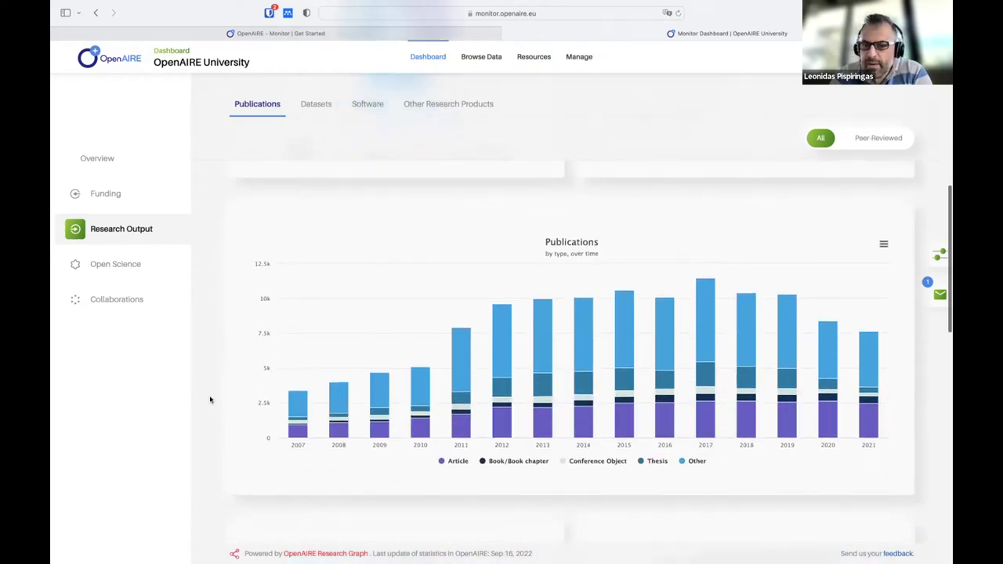
{"action": "scroll", "coordinate": [210, 400], "scroll_direction": "down", "scroll_amount": 3}
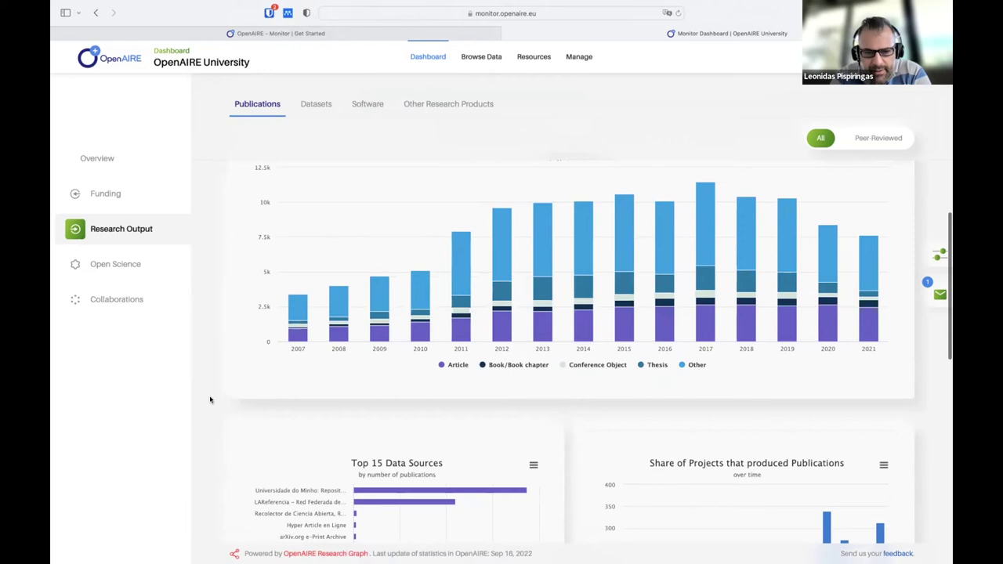
{"action": "scroll", "coordinate": [210, 400], "scroll_direction": "down", "scroll_amount": 4}
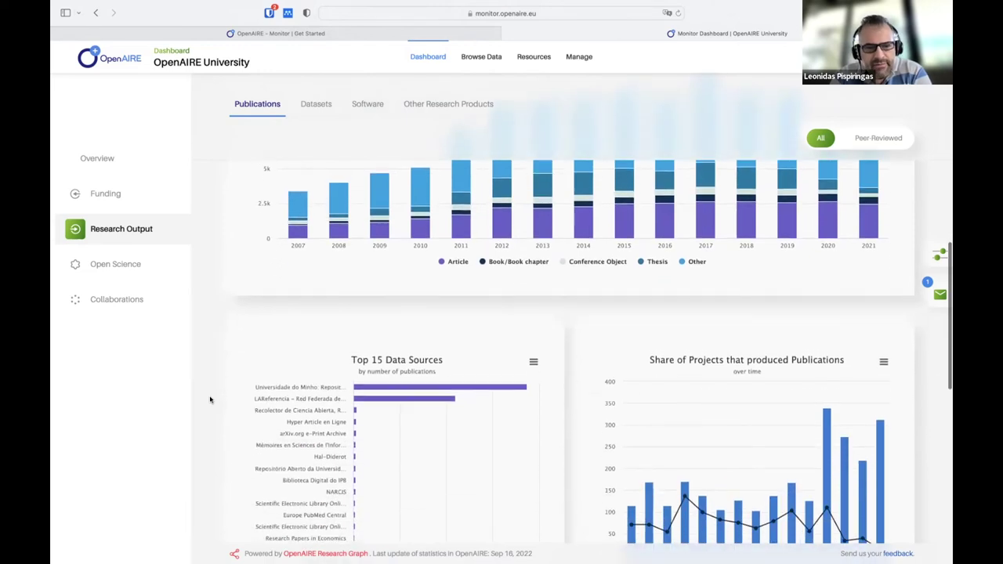
{"action": "scroll", "coordinate": [210, 399], "scroll_direction": "down", "scroll_amount": 3}
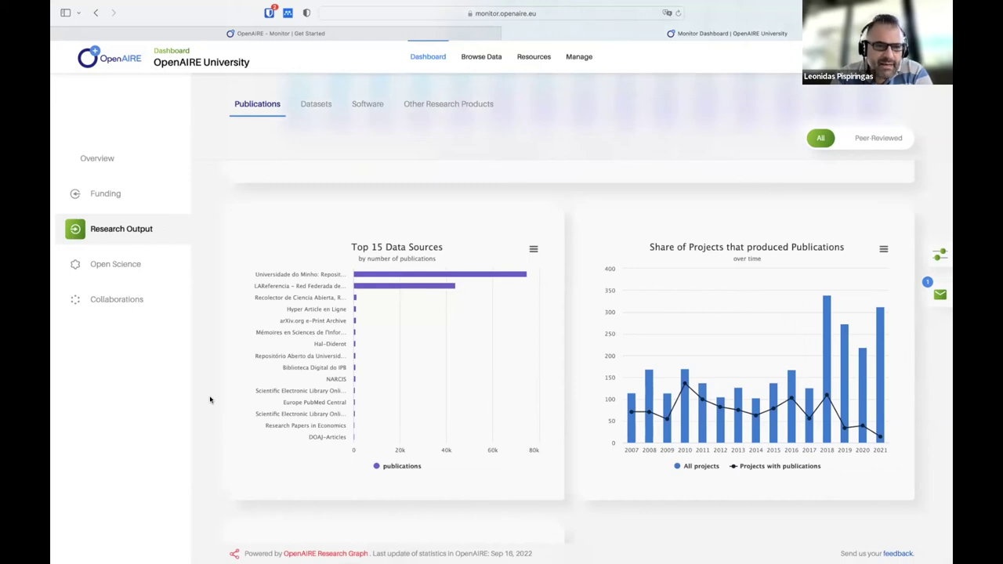
{"action": "scroll", "coordinate": [210, 399], "scroll_direction": "down", "scroll_amount": 2}
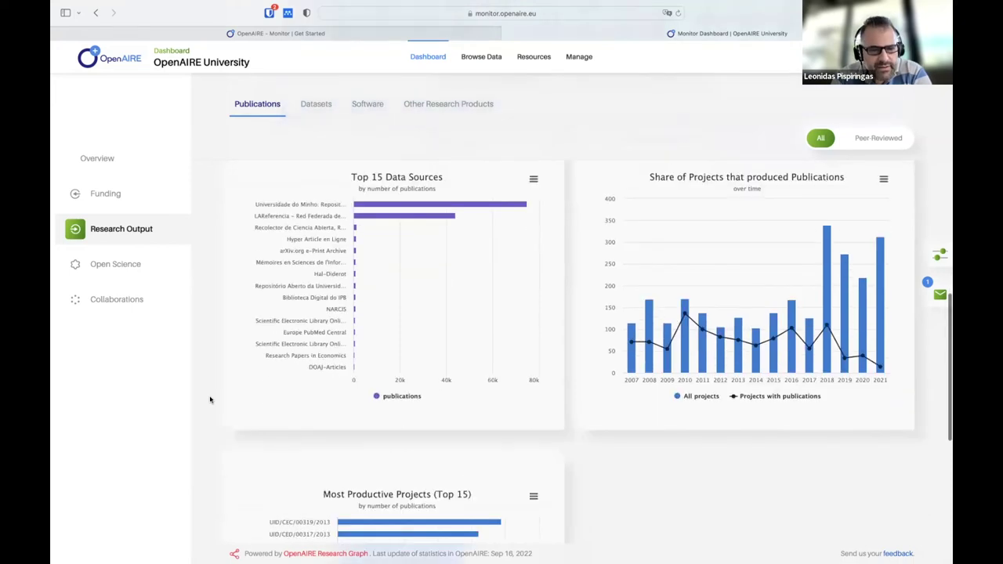
{"action": "scroll", "coordinate": [210, 400], "scroll_direction": "down", "scroll_amount": 4}
{"action": "scroll", "coordinate": [210, 400], "scroll_direction": "up", "scroll_amount": 7}
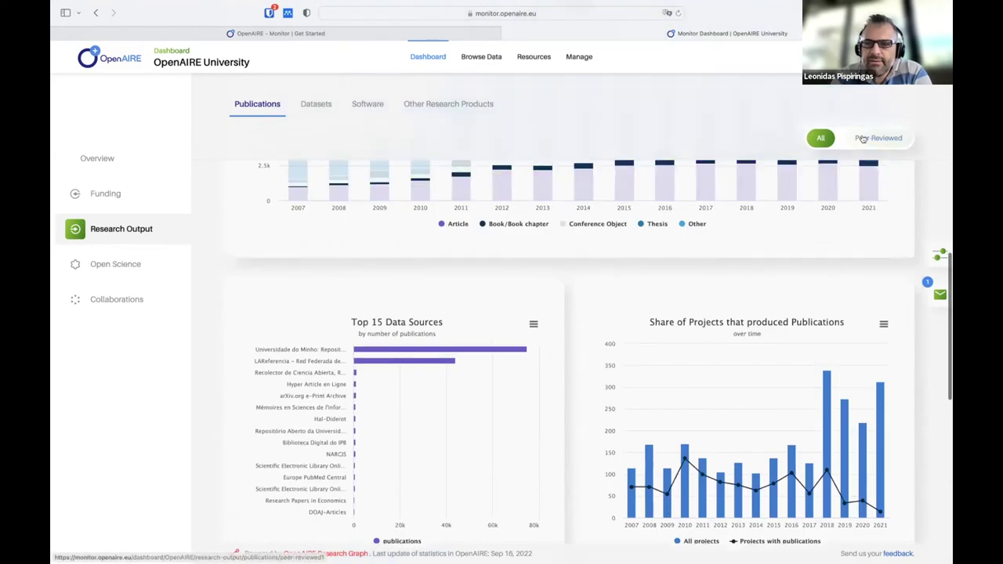
Turn on Peer-Reviewed to show 35,956 publications and review the Top 15 publishers chart
{"action": "left_click", "coordinate": [862, 137]}
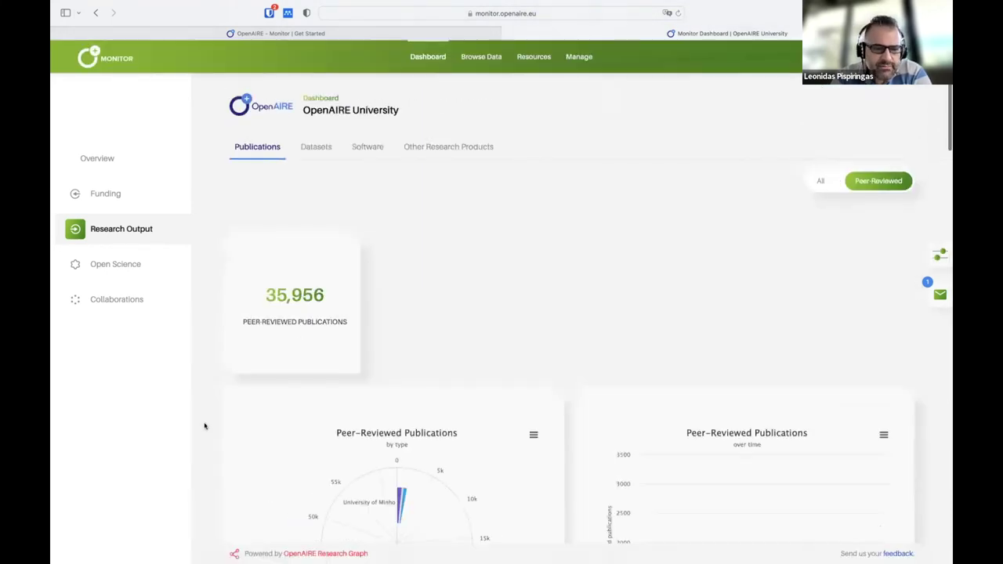
{"action": "scroll", "coordinate": [204, 426], "scroll_direction": "down", "scroll_amount": 3}
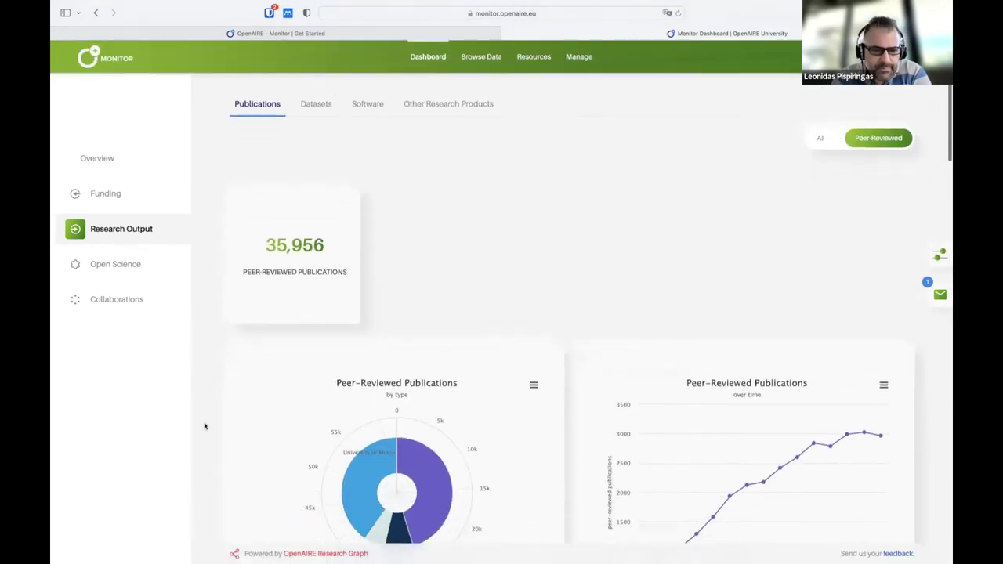
{"action": "scroll", "coordinate": [205, 426], "scroll_direction": "down", "scroll_amount": 3}
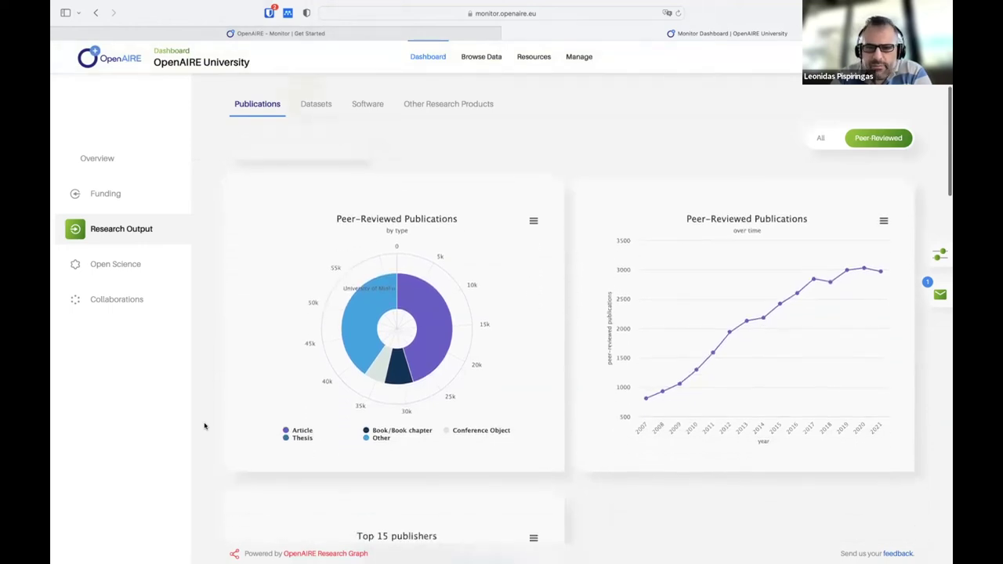
{"action": "scroll", "coordinate": [205, 425], "scroll_direction": "down", "scroll_amount": 5}
{"action": "scroll", "coordinate": [204, 426], "scroll_direction": "down", "scroll_amount": 1}
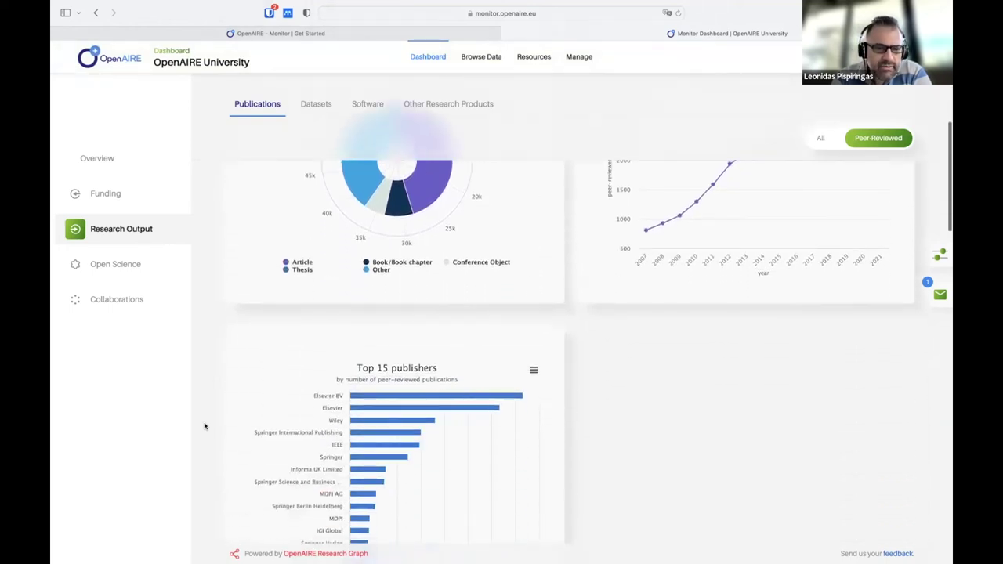
{"action": "scroll", "coordinate": [205, 425], "scroll_direction": "down", "scroll_amount": 3}
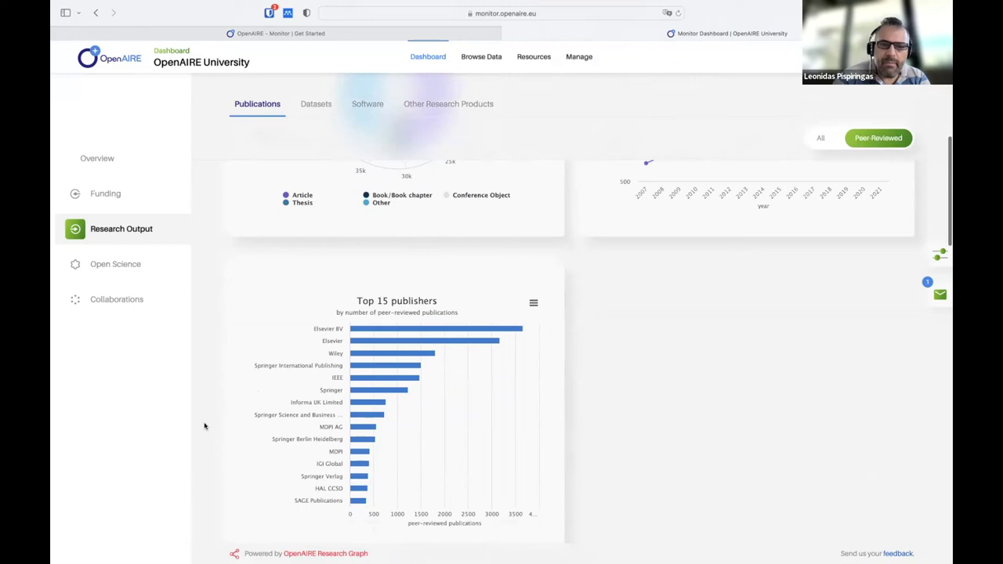
{"action": "scroll", "coordinate": [205, 426], "scroll_direction": "up", "scroll_amount": 1}
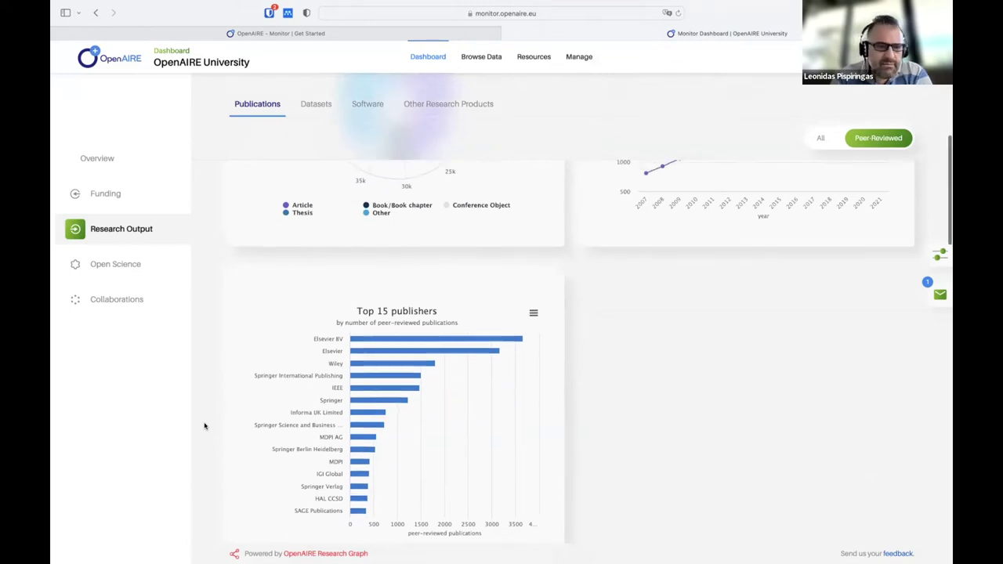
{"action": "scroll", "coordinate": [205, 425], "scroll_direction": "up", "scroll_amount": 1}
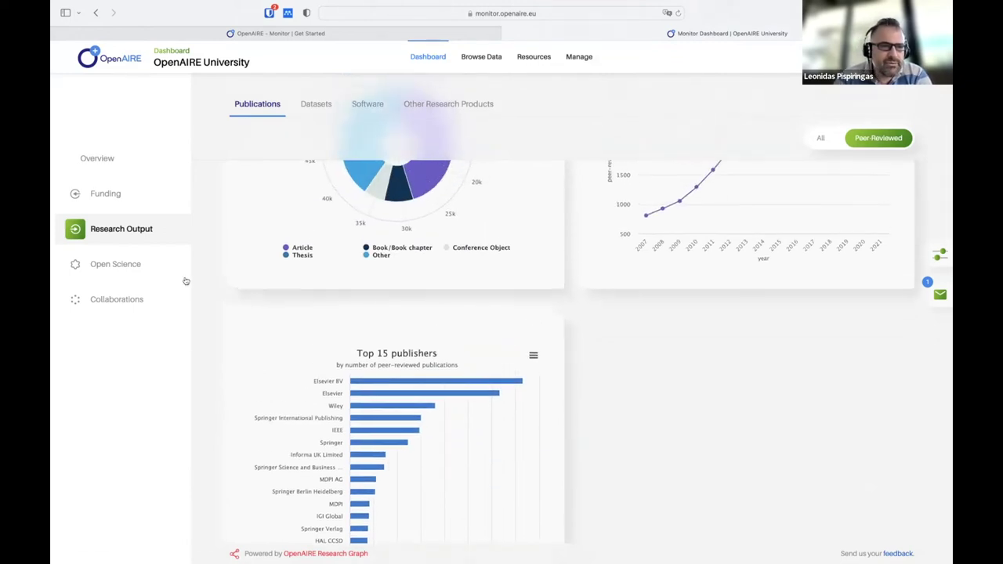
Check the 29 datasets, then show the Open Science publications access-rights chart (about 75k of 86k open)
{"action": "left_click", "coordinate": [307, 109]}
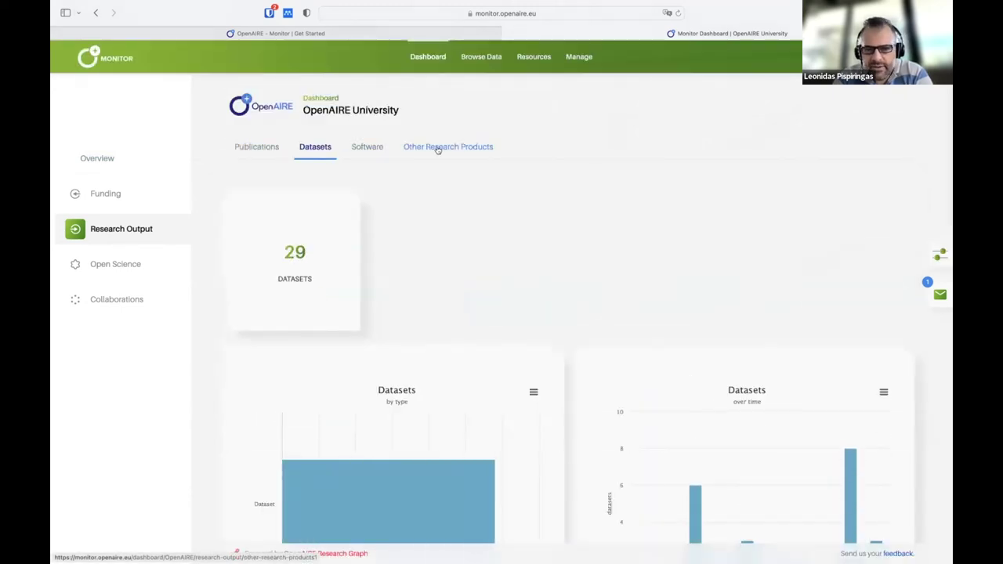
{"action": "left_click", "coordinate": [100, 269]}
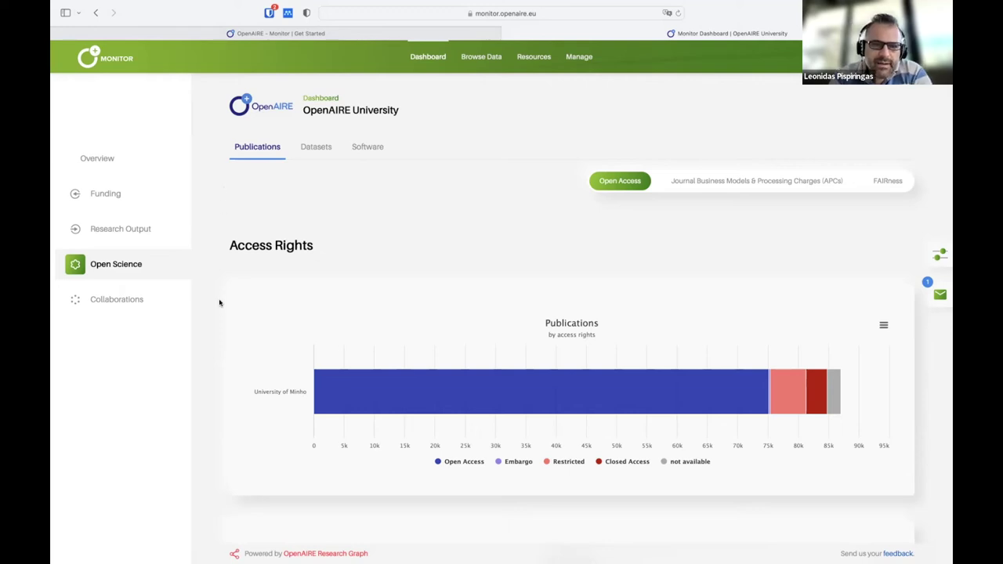
{"action": "scroll", "coordinate": [219, 302], "scroll_direction": "down", "scroll_amount": 5}
{"action": "scroll", "coordinate": [219, 302], "scroll_direction": "down", "scroll_amount": 1}
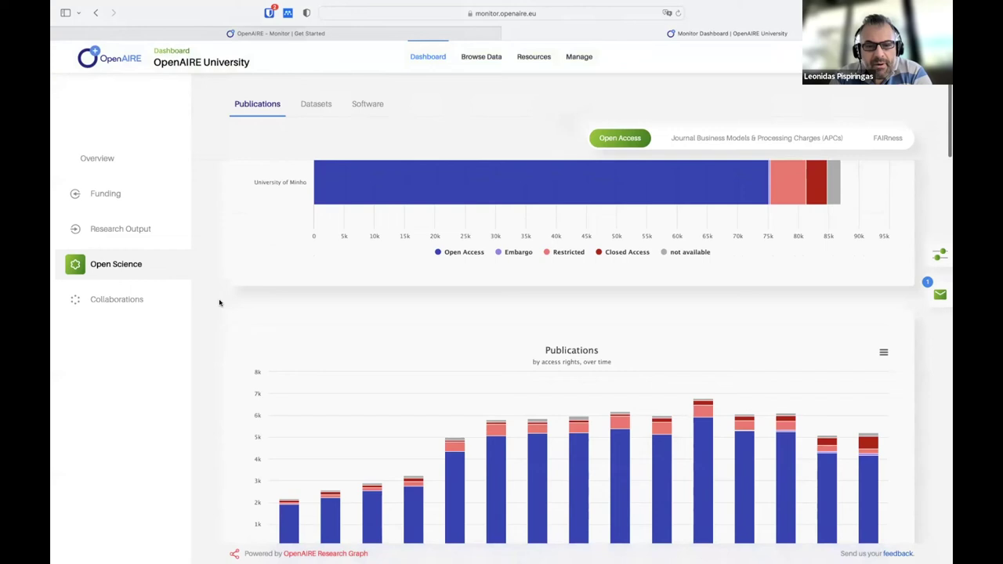
{"action": "scroll", "coordinate": [219, 303], "scroll_direction": "down", "scroll_amount": 2}
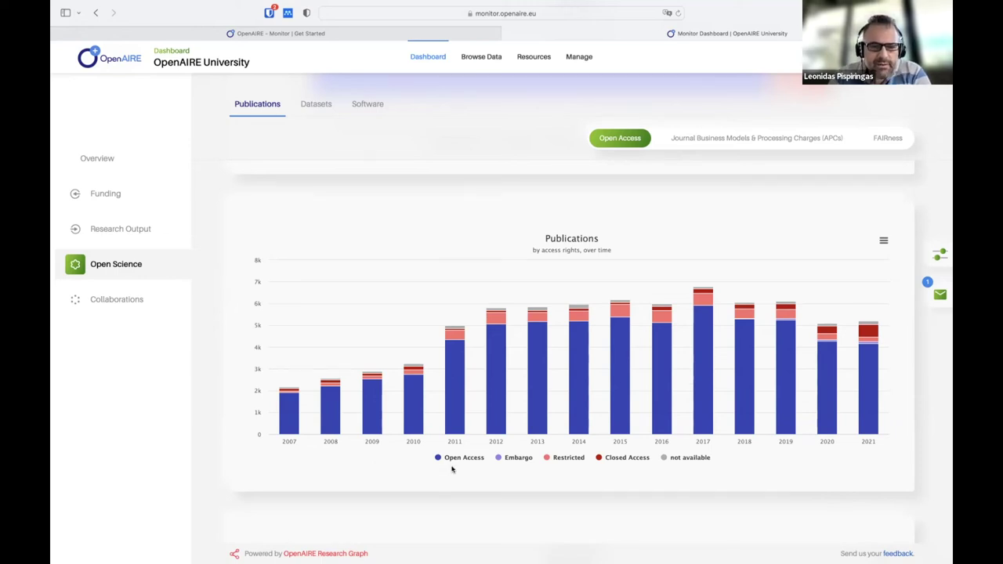
{"action": "mouse_move", "coordinate": [498, 403]}
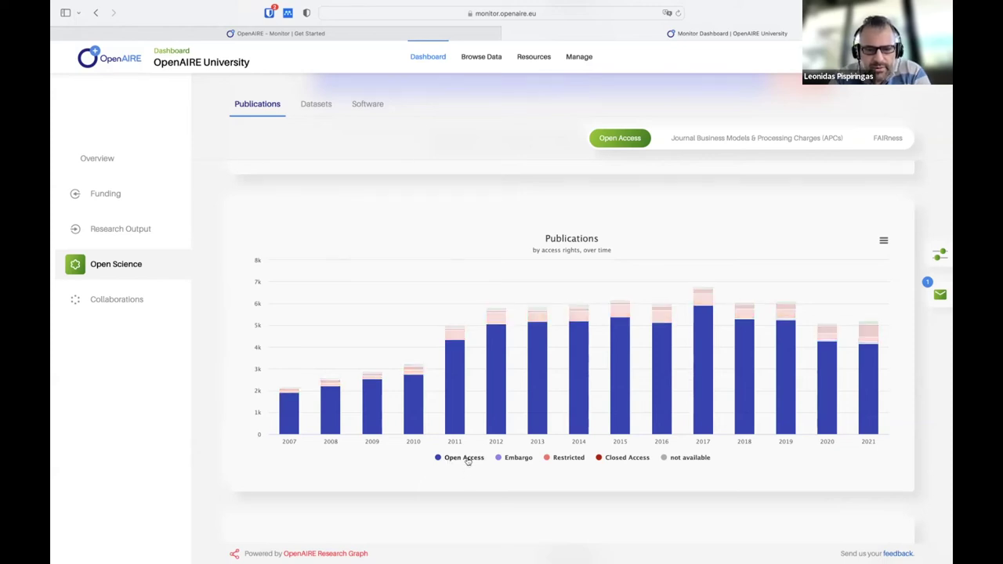
Toggle Open Access off and back on, then hide the Embargo series in the access-rights chart
{"action": "left_click", "coordinate": [466, 459]}
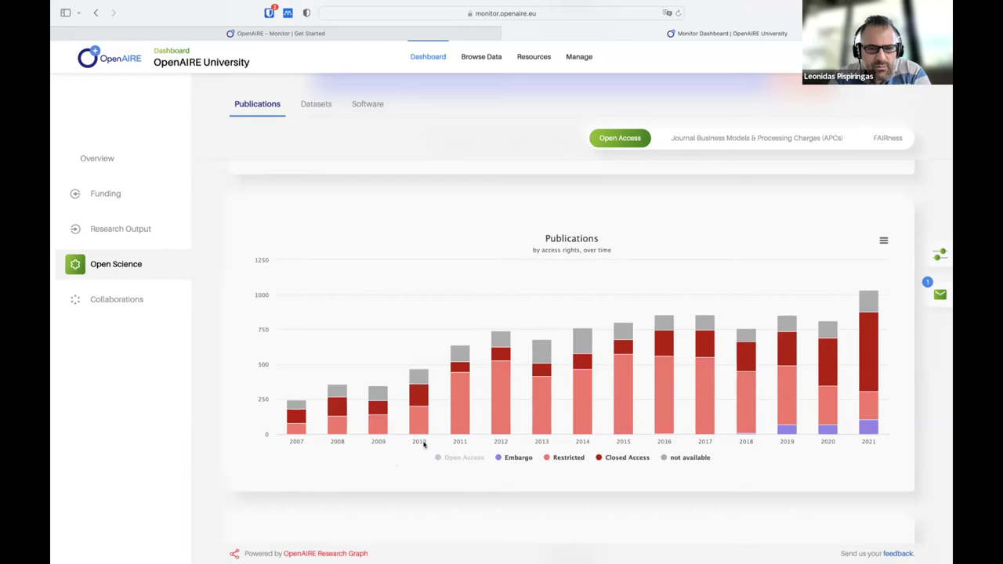
{"action": "mouse_move", "coordinate": [459, 358]}
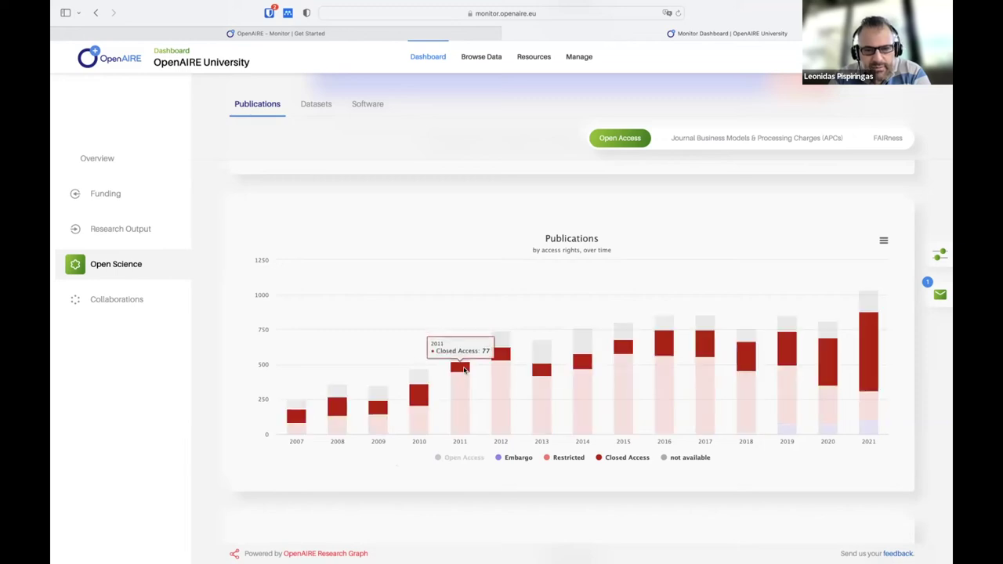
{"action": "mouse_move", "coordinate": [504, 358]}
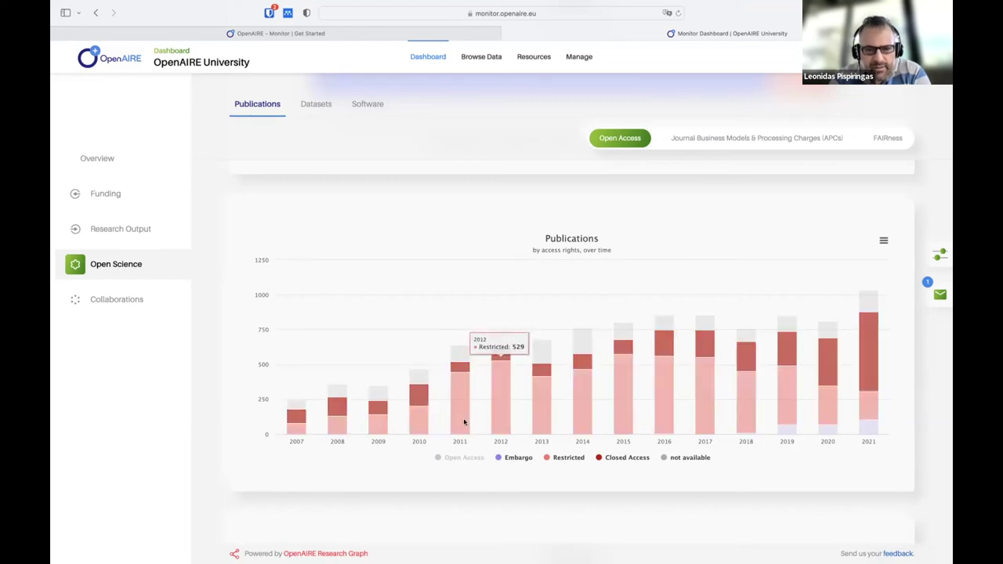
{"action": "left_click", "coordinate": [453, 458]}
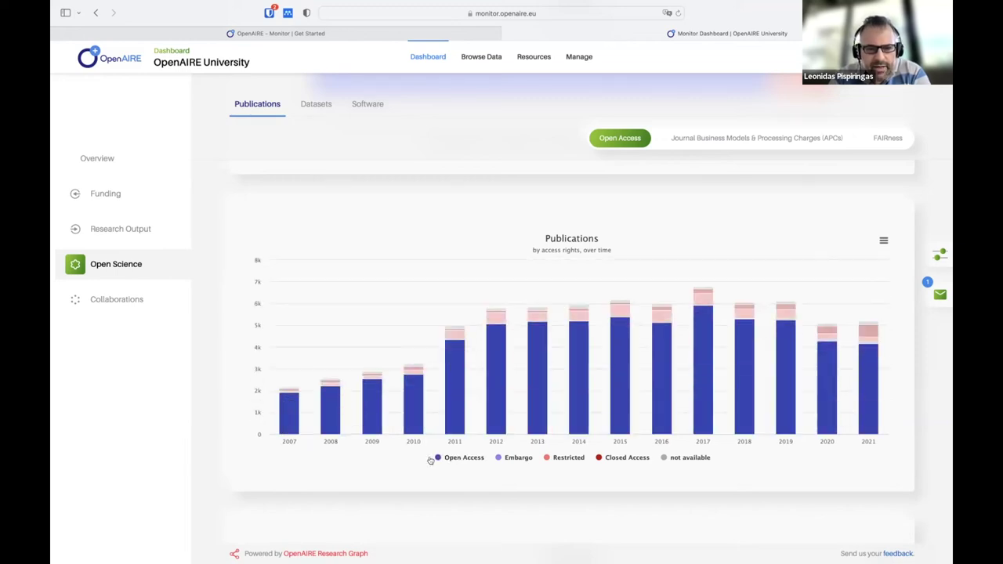
{"action": "left_click", "coordinate": [518, 458]}
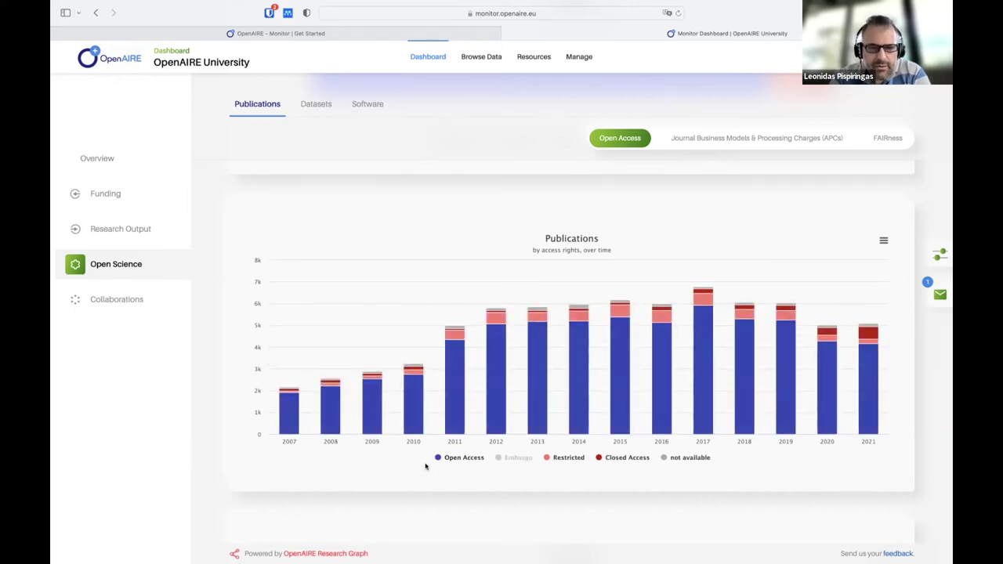
Show the by-funder access-rights chart, where Fundação para a Ciência e a Tecnologia leads with 15,136 open access
{"action": "scroll", "coordinate": [333, 410], "scroll_direction": "down", "scroll_amount": 2}
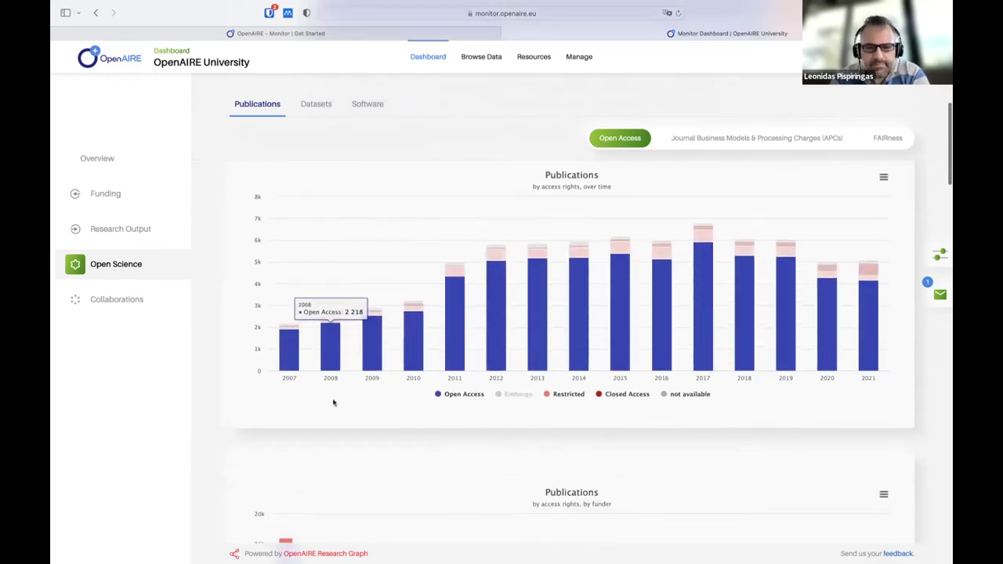
{"action": "scroll", "coordinate": [453, 275], "scroll_direction": "down", "scroll_amount": 5}
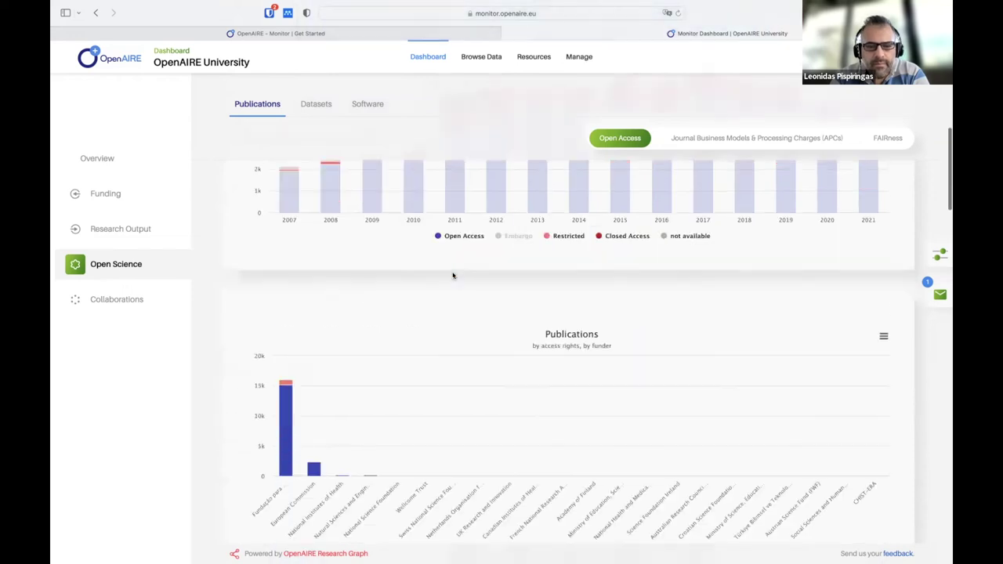
{"action": "scroll", "coordinate": [210, 392], "scroll_direction": "down", "scroll_amount": 2}
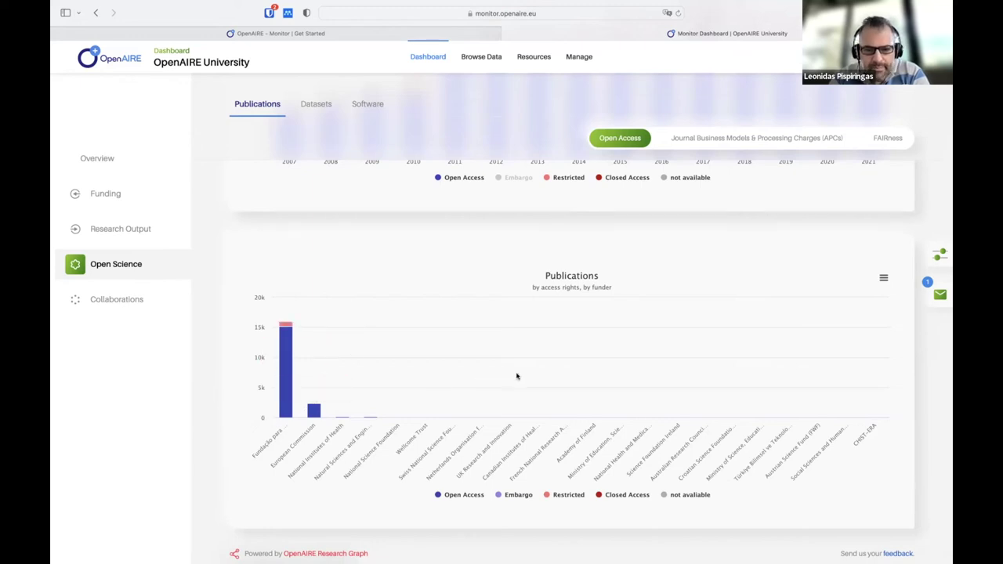
{"action": "mouse_move", "coordinate": [283, 374]}
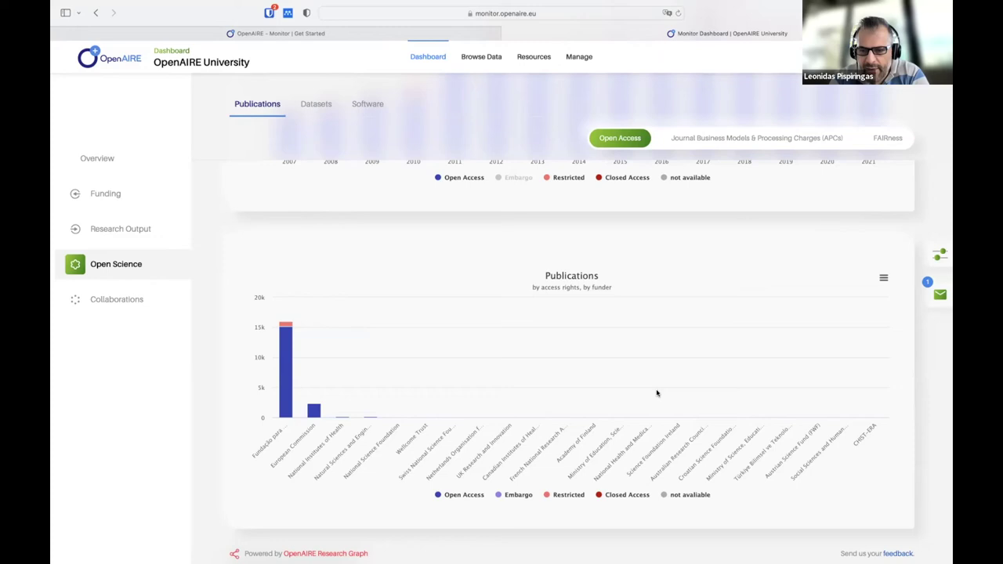
{"action": "left_click_drag", "start_coordinate": [455, 388], "coordinate": [607, 418]}
{"action": "left_click_drag", "start_coordinate": [391, 387], "coordinate": [568, 467]}
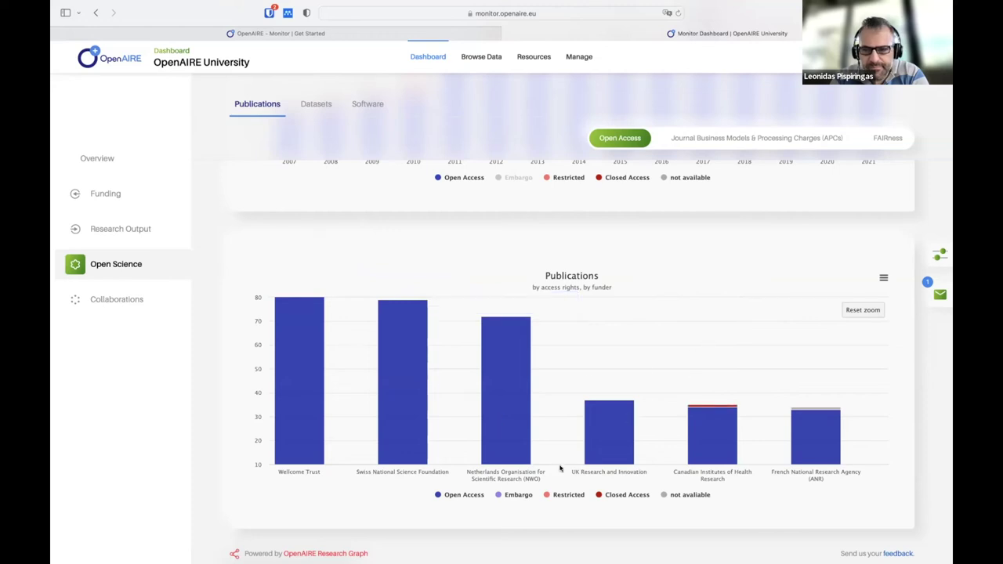
{"action": "left_click", "coordinate": [473, 496]}
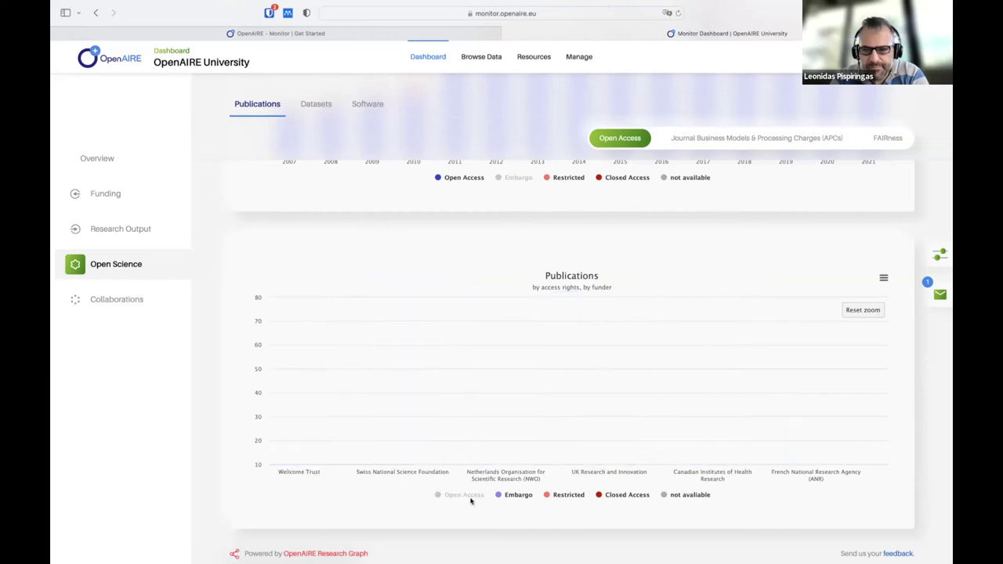
{"action": "left_click", "coordinate": [464, 495]}
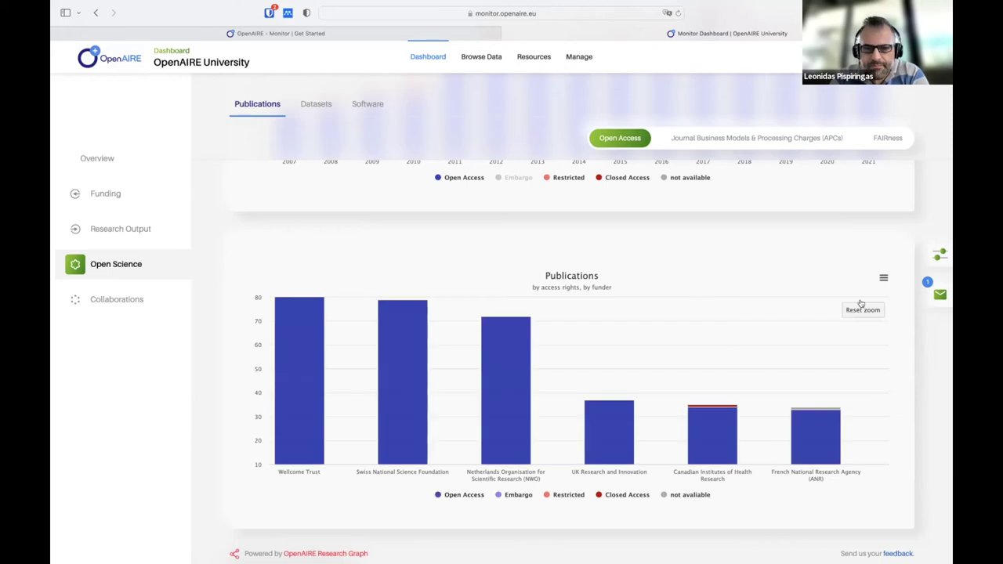
{"action": "left_click", "coordinate": [862, 309]}
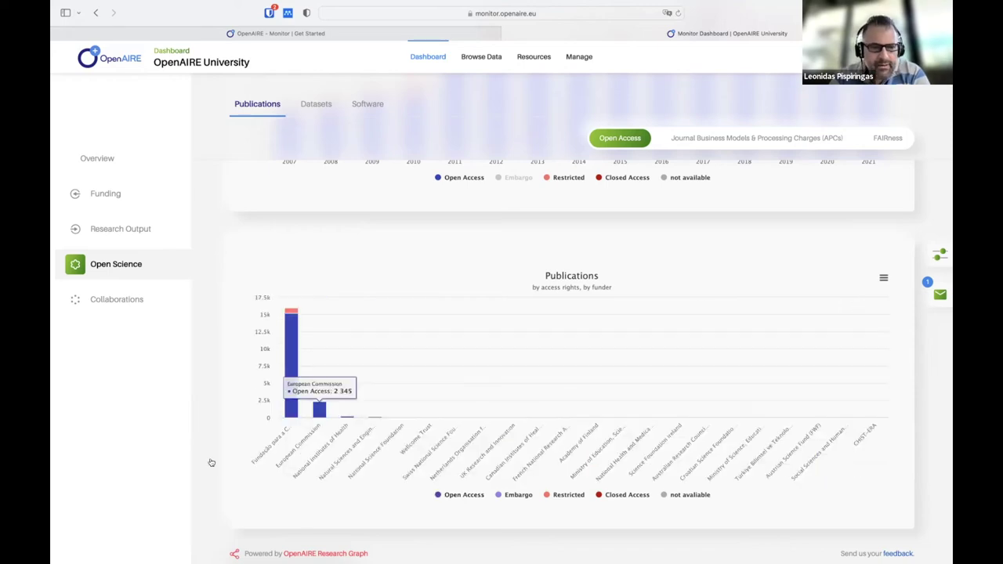
Move past the Open Access Routes charts to the Top 15 Funders chart, led by Fundação para a Ciência e a Tecnologia
{"action": "scroll", "coordinate": [210, 462], "scroll_direction": "down", "scroll_amount": 5}
{"action": "scroll", "coordinate": [211, 463], "scroll_direction": "down", "scroll_amount": 2}
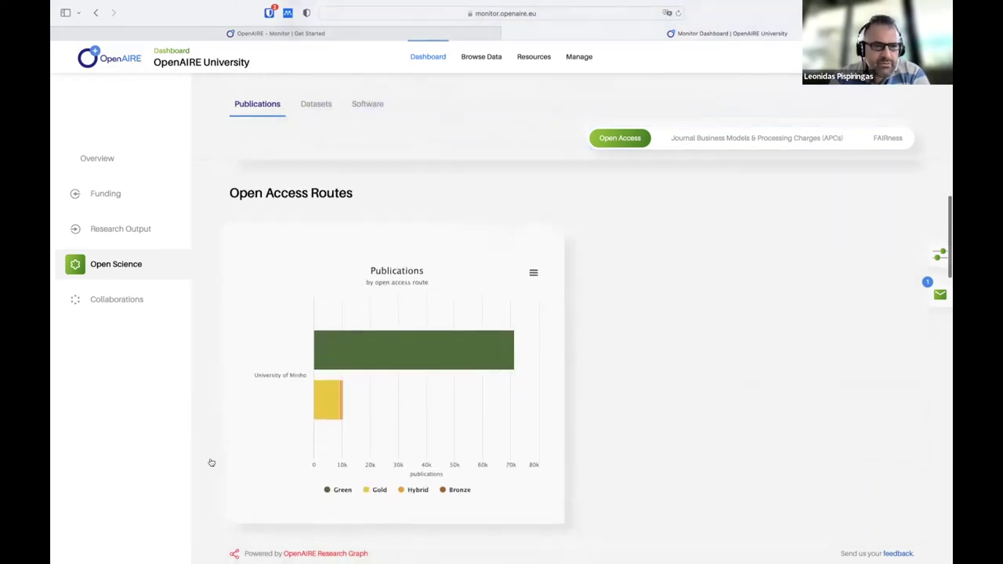
{"action": "scroll", "coordinate": [211, 462], "scroll_direction": "down", "scroll_amount": 4}
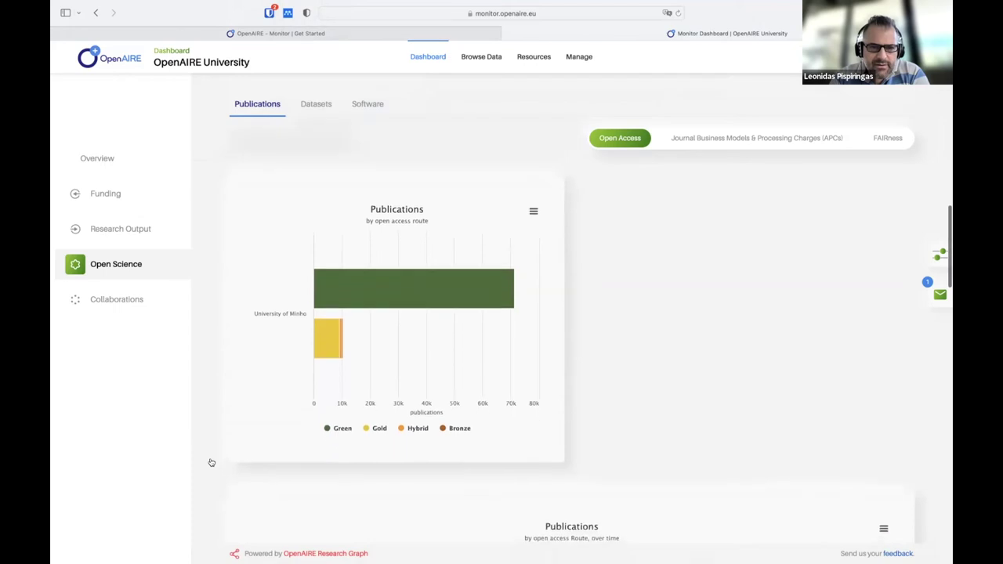
{"action": "scroll", "coordinate": [211, 462], "scroll_direction": "down", "scroll_amount": 4}
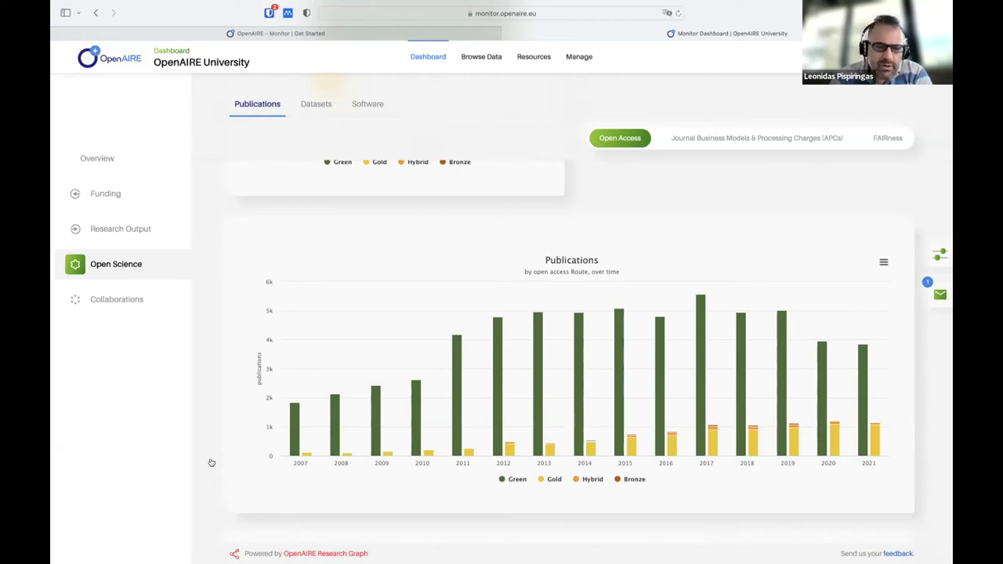
{"action": "scroll", "coordinate": [211, 462], "scroll_direction": "down", "scroll_amount": 3}
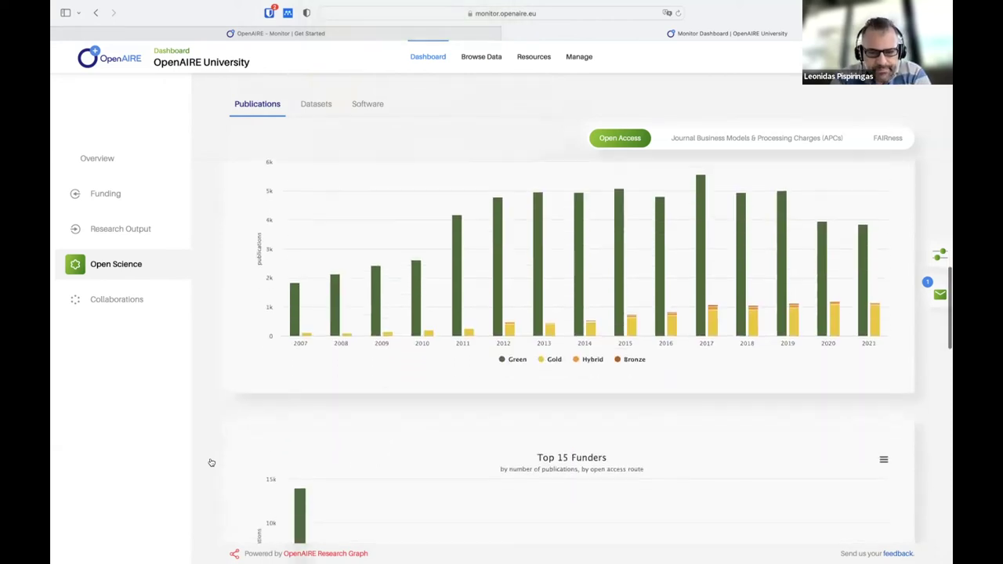
{"action": "scroll", "coordinate": [210, 462], "scroll_direction": "down", "scroll_amount": 3}
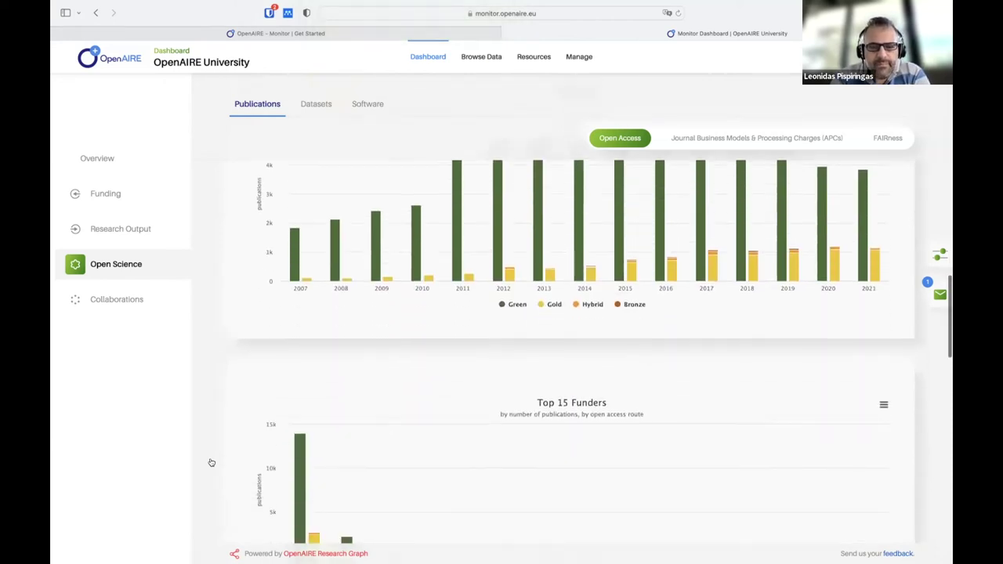
{"action": "scroll", "coordinate": [210, 463], "scroll_direction": "down", "scroll_amount": 6}
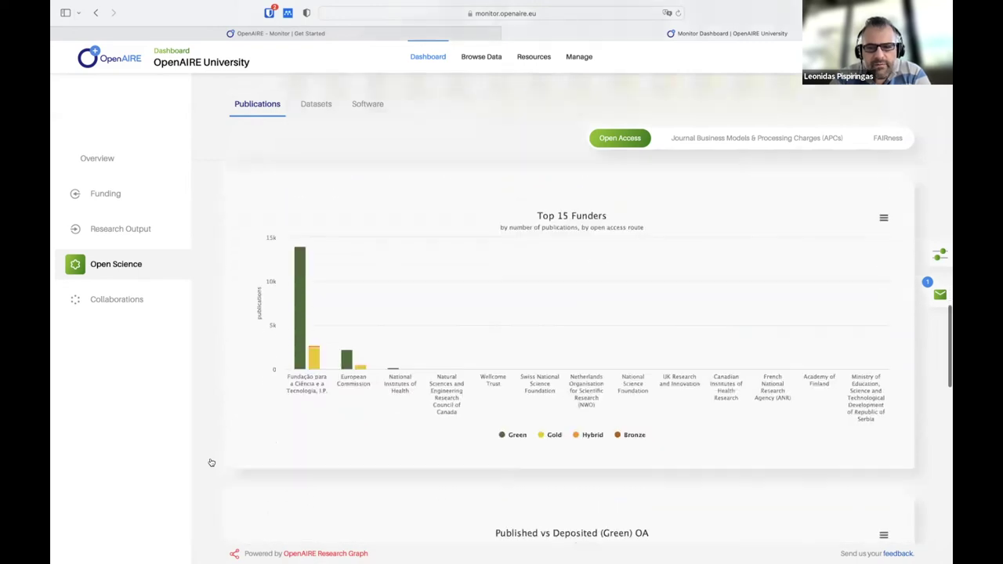
{"action": "scroll", "coordinate": [211, 462], "scroll_direction": "up", "scroll_amount": 2}
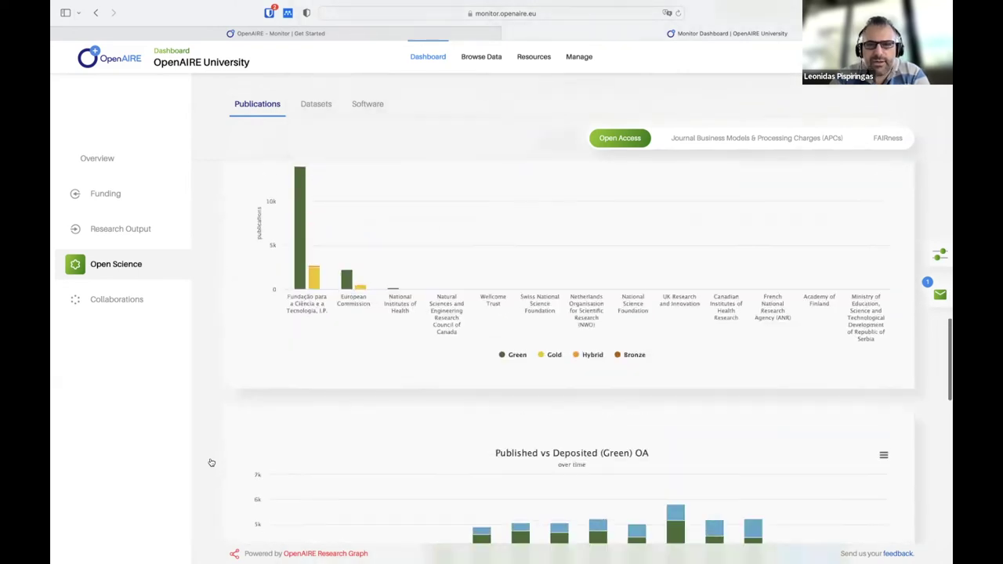
Show the Journal Business Models & APCs indicators through the grant support and Top 15 journals charts
{"action": "left_click", "coordinate": [678, 142]}
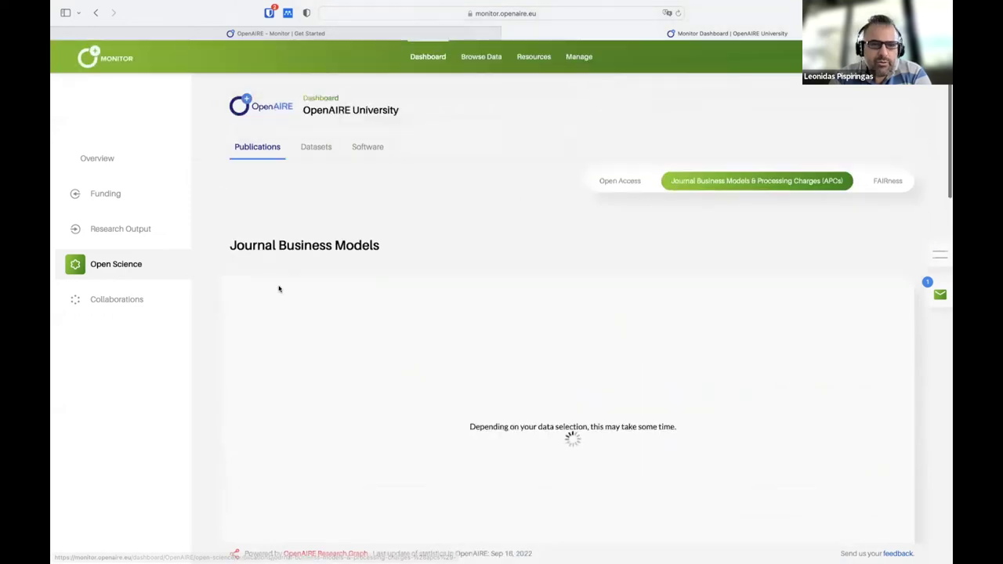
{"action": "scroll", "coordinate": [210, 380], "scroll_direction": "down", "scroll_amount": 2}
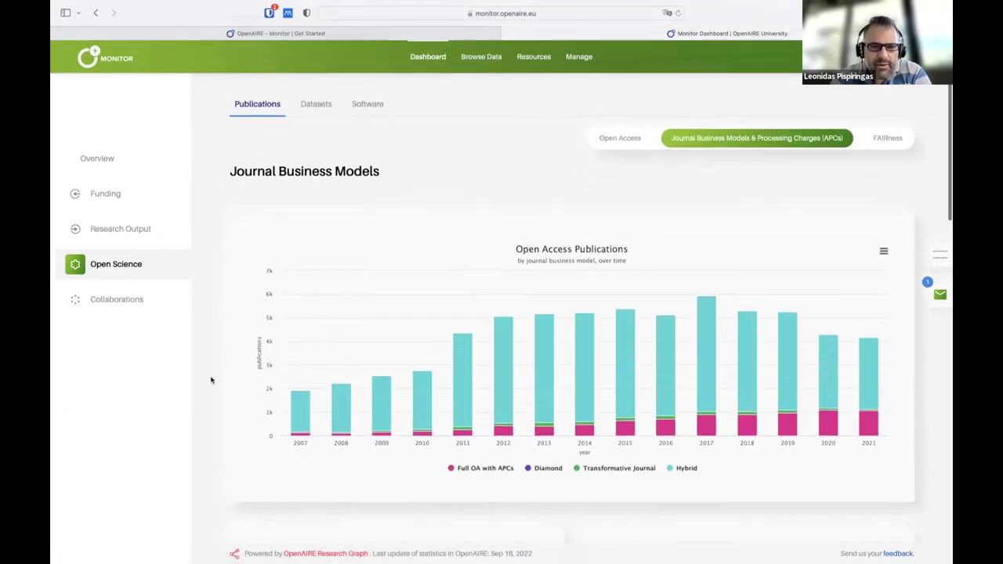
{"action": "scroll", "coordinate": [211, 380], "scroll_direction": "down", "scroll_amount": 2}
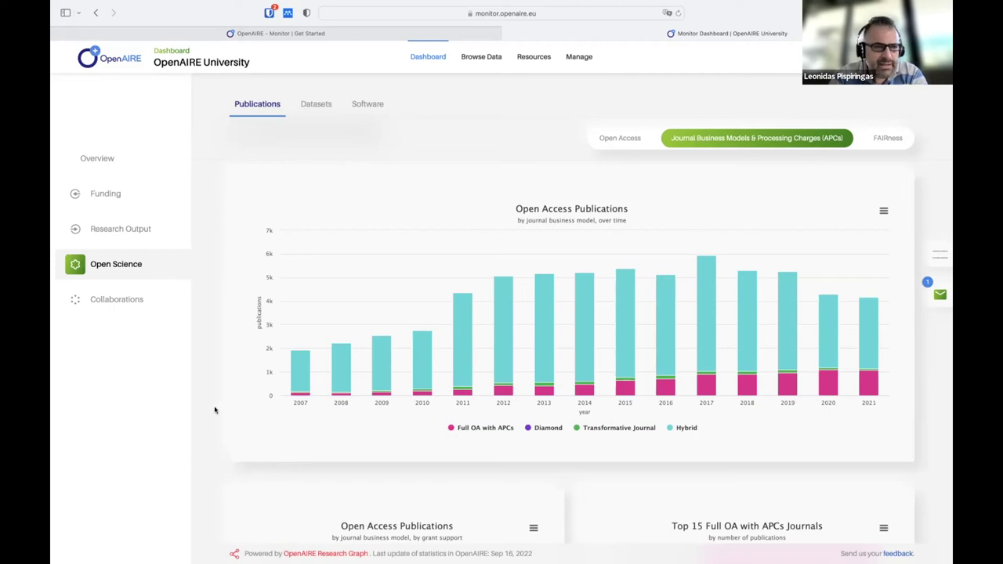
{"action": "scroll", "coordinate": [196, 420], "scroll_direction": "down", "scroll_amount": 2}
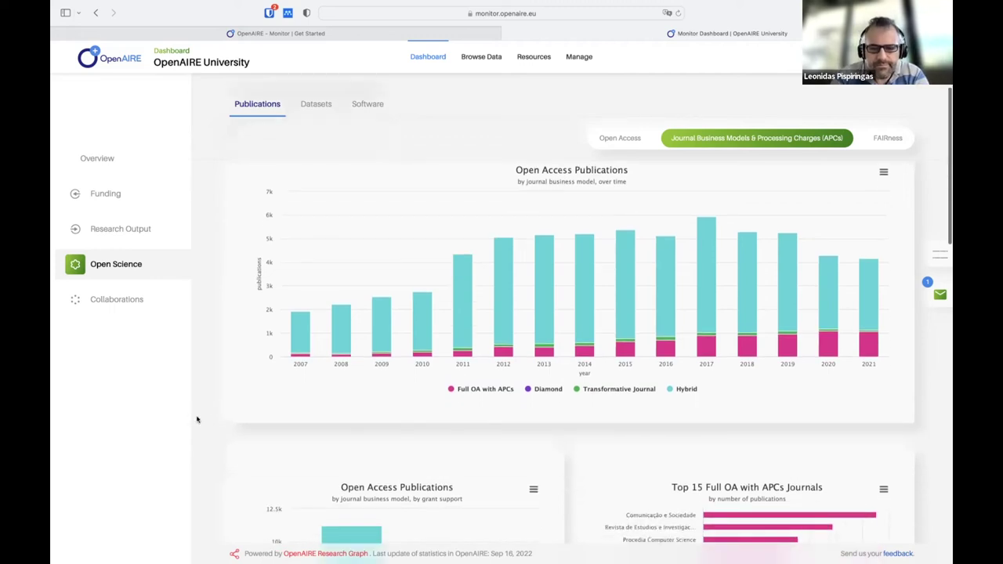
{"action": "scroll", "coordinate": [197, 420], "scroll_direction": "down", "scroll_amount": 3}
{"action": "scroll", "coordinate": [197, 420], "scroll_direction": "down", "scroll_amount": 3}
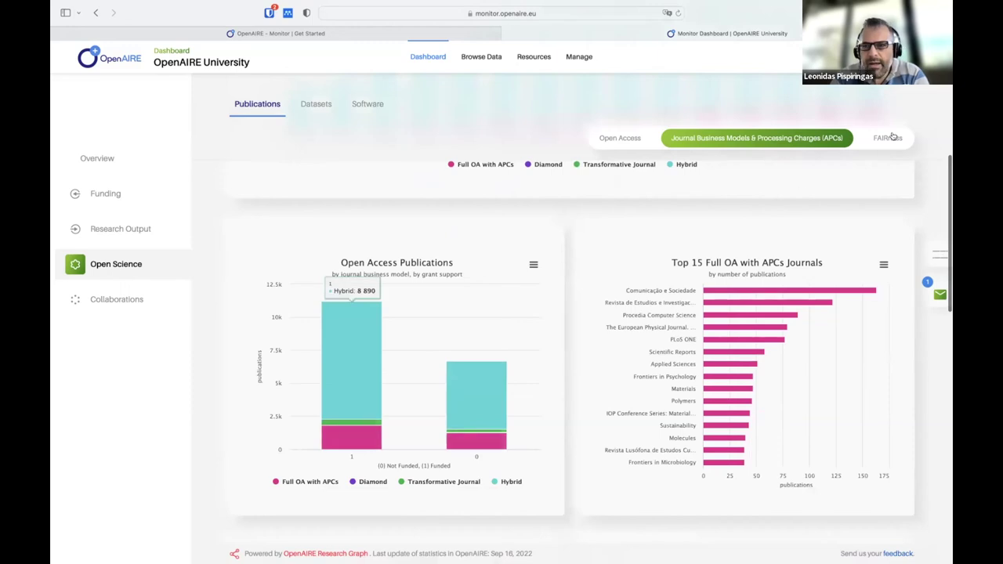
{"action": "left_click", "coordinate": [886, 138]}
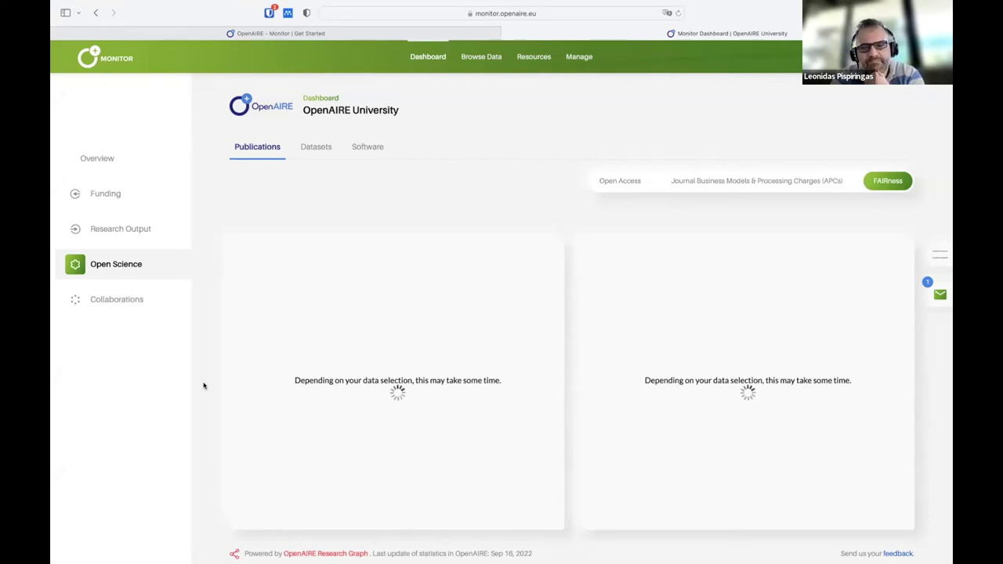
{"action": "scroll", "coordinate": [204, 386], "scroll_direction": "down", "scroll_amount": 2}
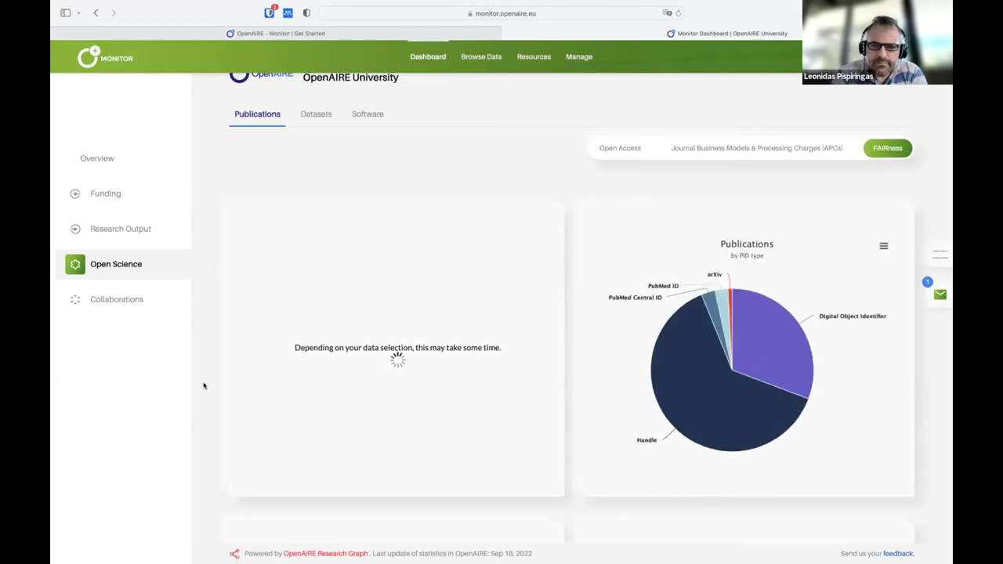
{"action": "scroll", "coordinate": [200, 418], "scroll_direction": "down", "scroll_amount": 3}
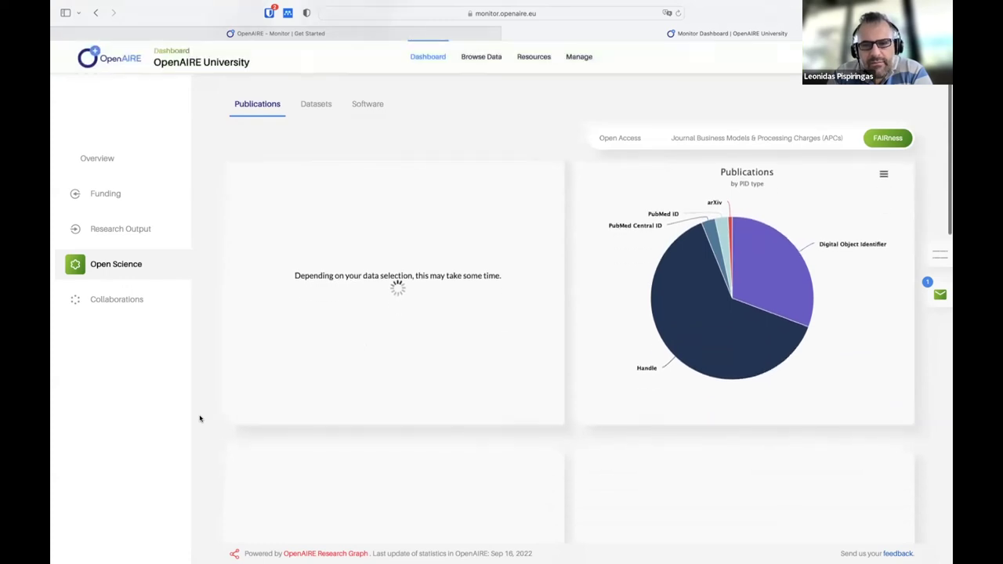
{"action": "scroll", "coordinate": [200, 418], "scroll_direction": "up", "scroll_amount": 2}
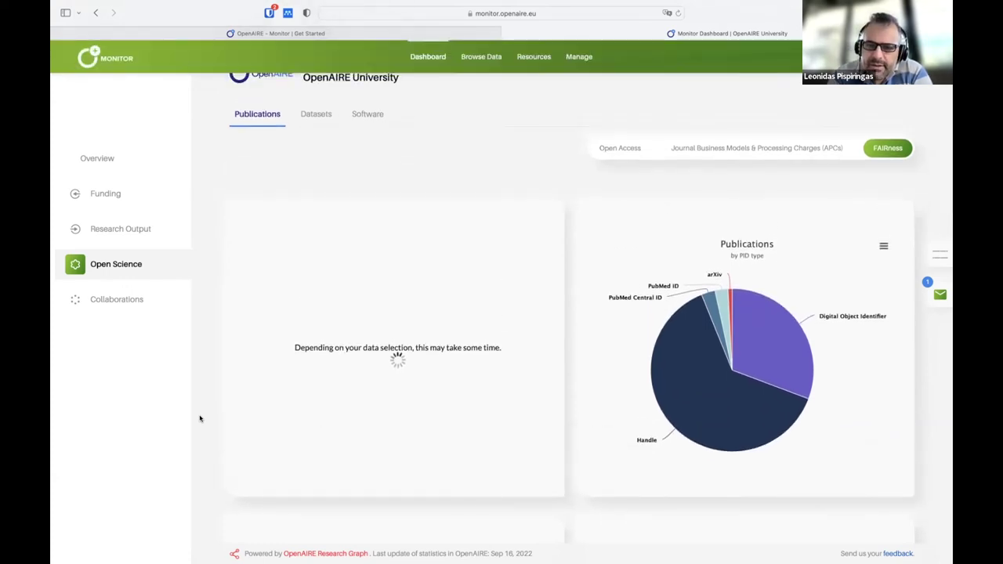
{"action": "scroll", "coordinate": [201, 419], "scroll_direction": "up", "scroll_amount": 1}
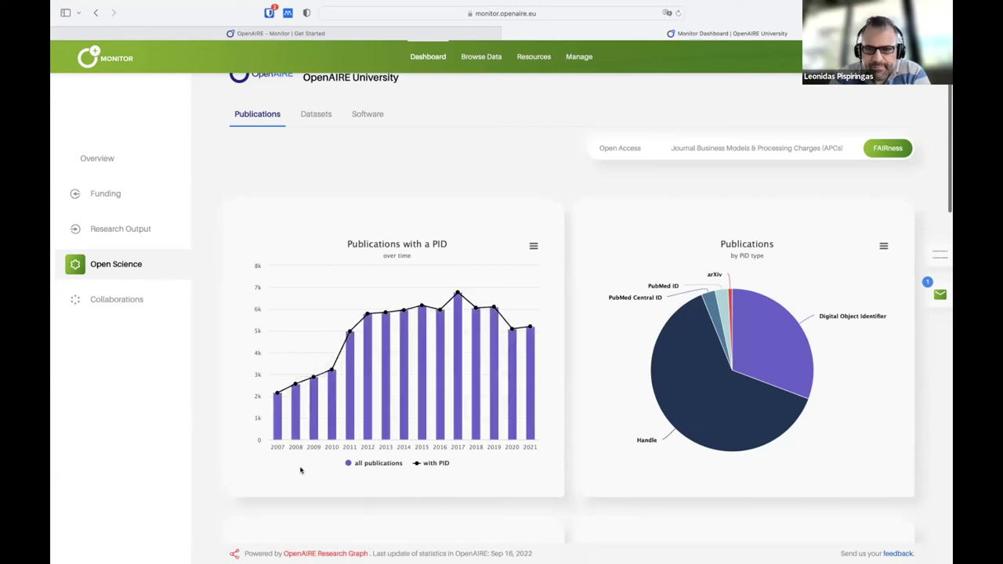
{"action": "scroll", "coordinate": [556, 450], "scroll_direction": "down", "scroll_amount": 4}
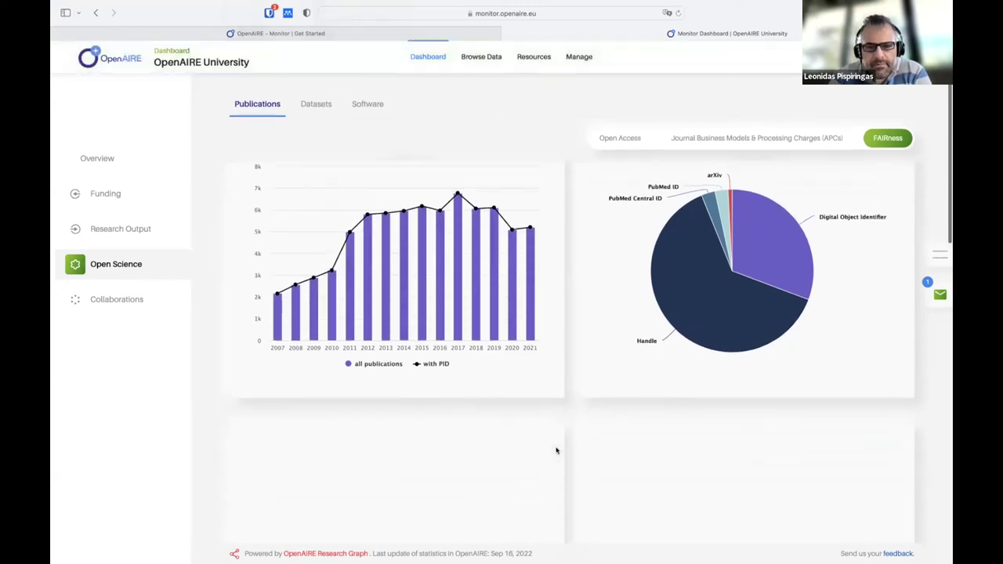
{"action": "scroll", "coordinate": [557, 451], "scroll_direction": "down", "scroll_amount": 4}
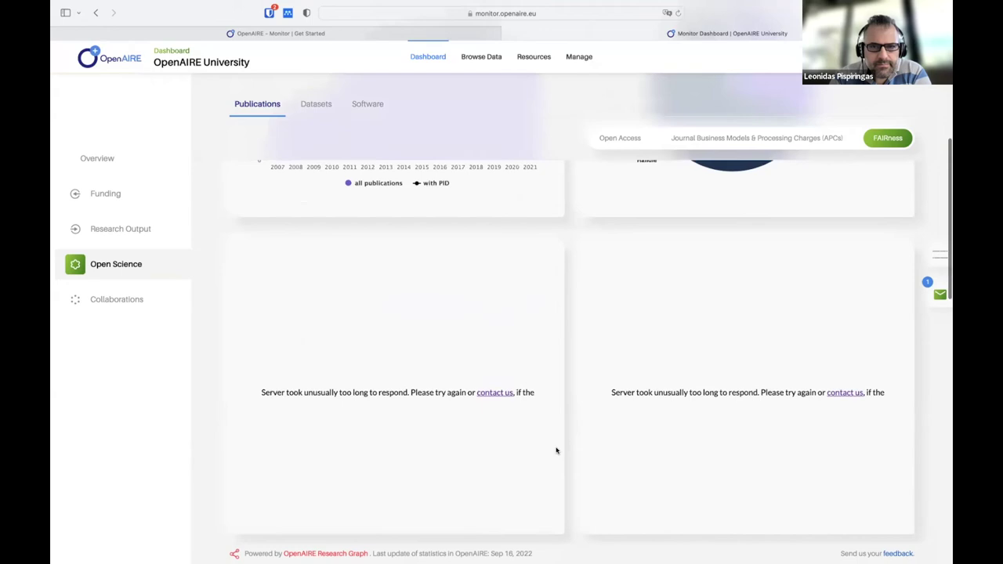
{"action": "right_click", "coordinate": [556, 451]}
{"action": "left_click", "coordinate": [506, 457]}
{"action": "scroll", "coordinate": [505, 458], "scroll_direction": "down", "scroll_amount": 2}
{"action": "scroll", "coordinate": [506, 458], "scroll_direction": "up", "scroll_amount": 2}
{"action": "scroll", "coordinate": [566, 385], "scroll_direction": "up", "scroll_amount": 1}
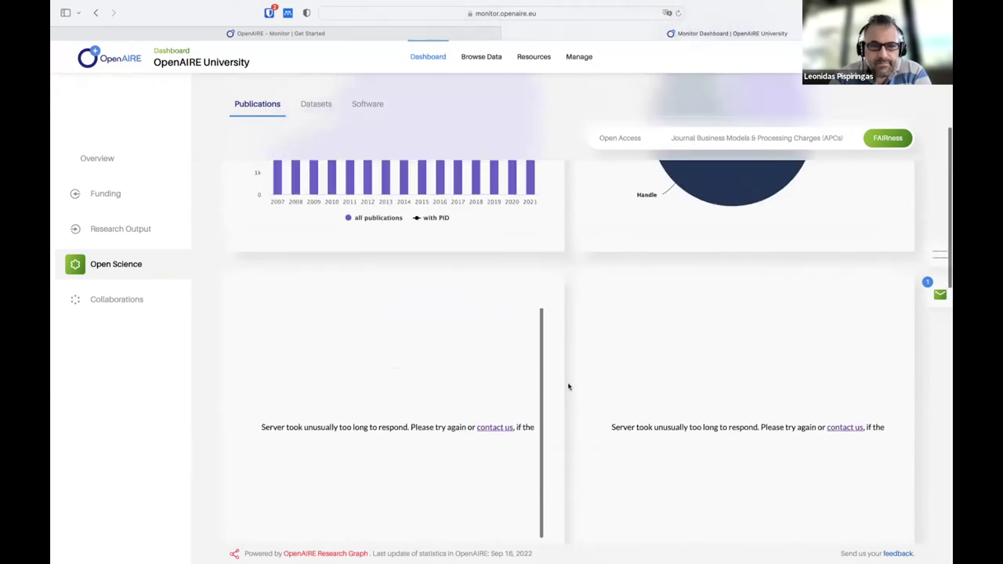
{"action": "scroll", "coordinate": [564, 380], "scroll_direction": "up", "scroll_amount": 5}
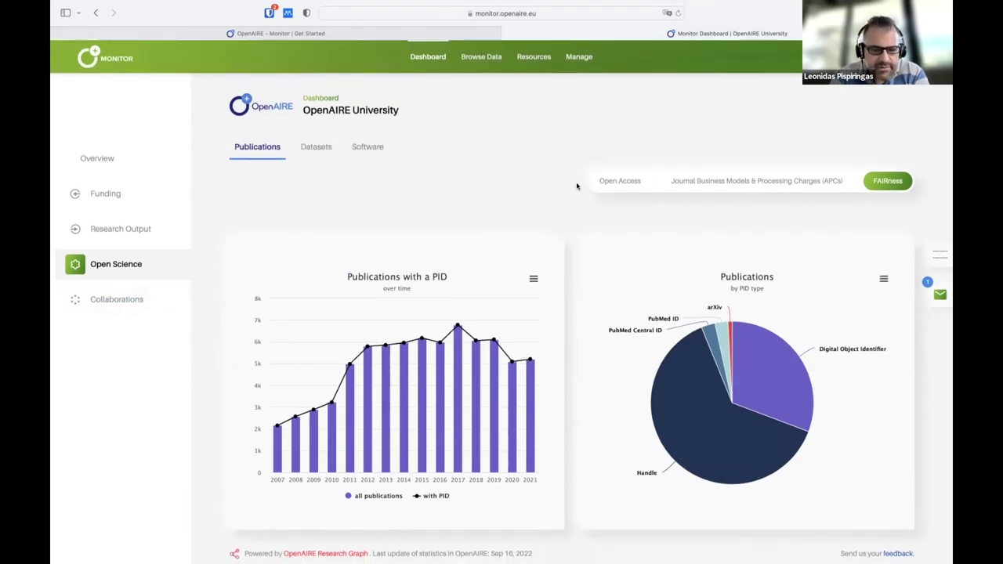
{"action": "key", "text": "super+shift+r"}
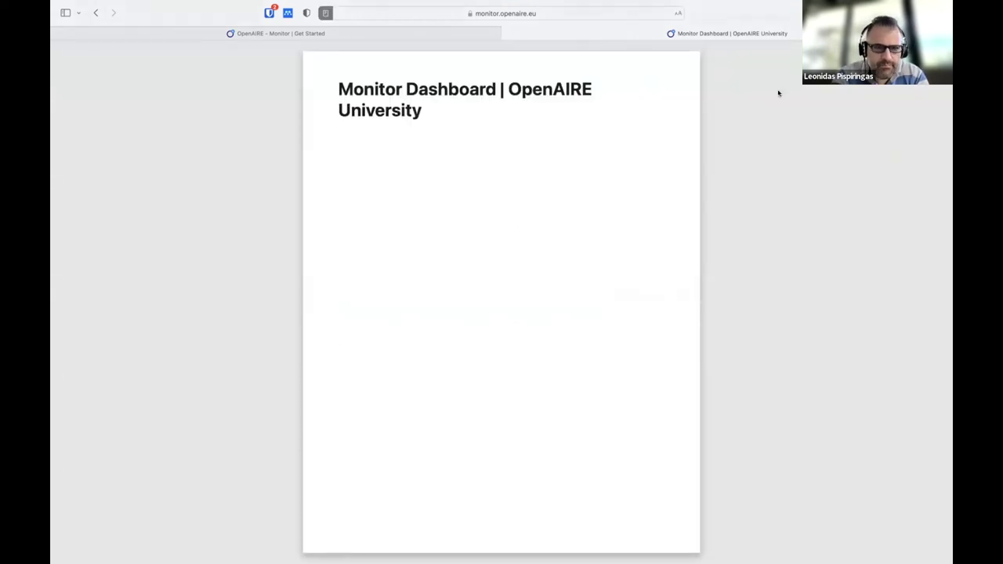
{"action": "key", "text": "super+shift+r"}
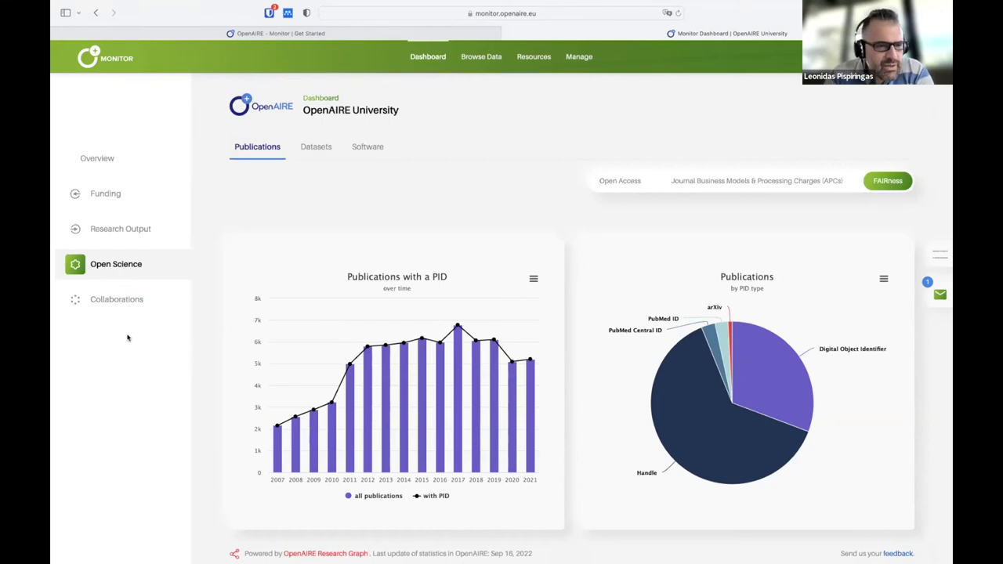
Open Collaborations to see co-funded outputs (University of Minho, 998 publications) and the trend peaking in 2016
{"action": "left_click", "coordinate": [102, 310]}
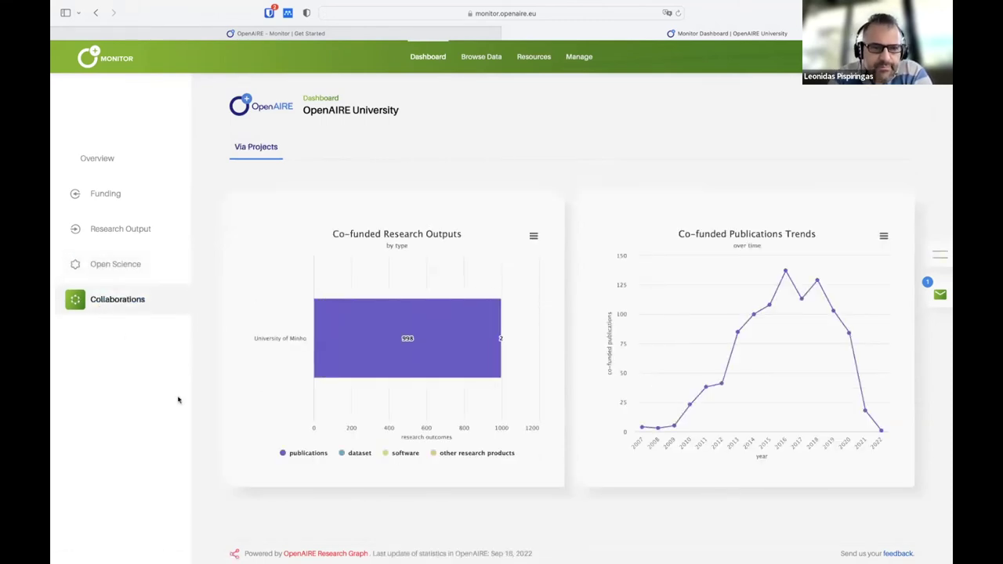
{"action": "scroll", "coordinate": [201, 402], "scroll_direction": "down", "scroll_amount": 3}
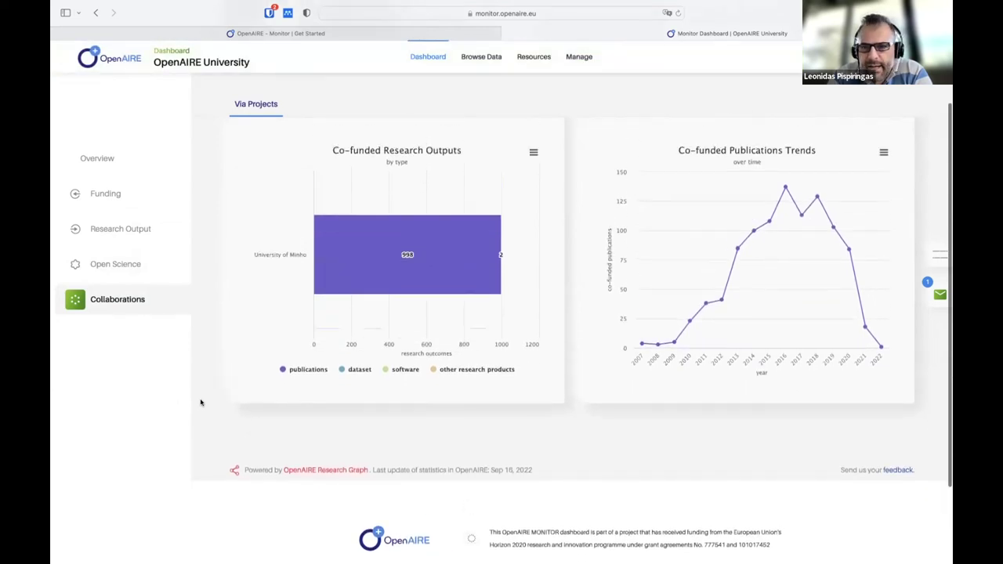
{"action": "scroll", "coordinate": [600, 266], "scroll_direction": "down", "scroll_amount": 1}
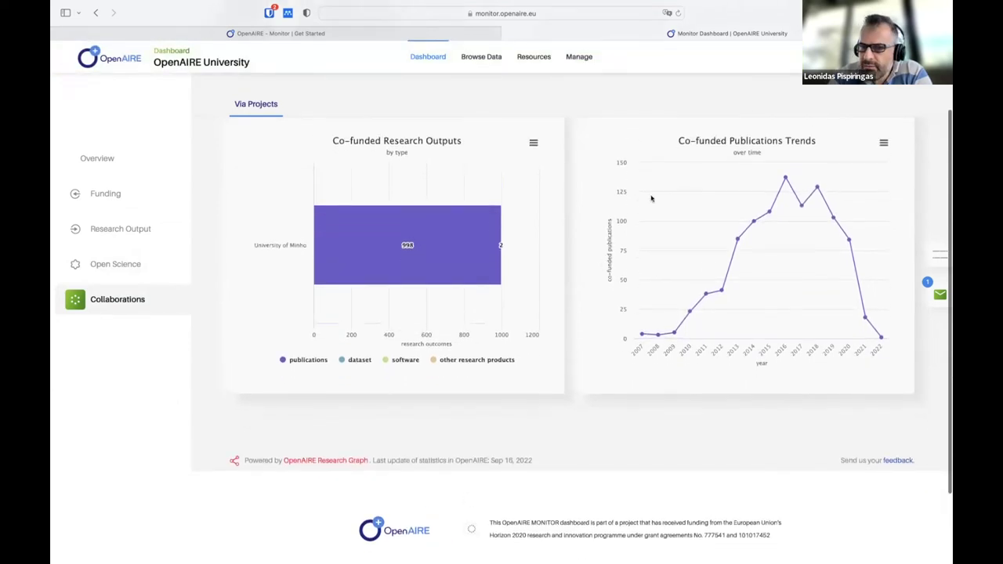
{"action": "scroll", "coordinate": [661, 210], "scroll_direction": "down", "scroll_amount": 1}
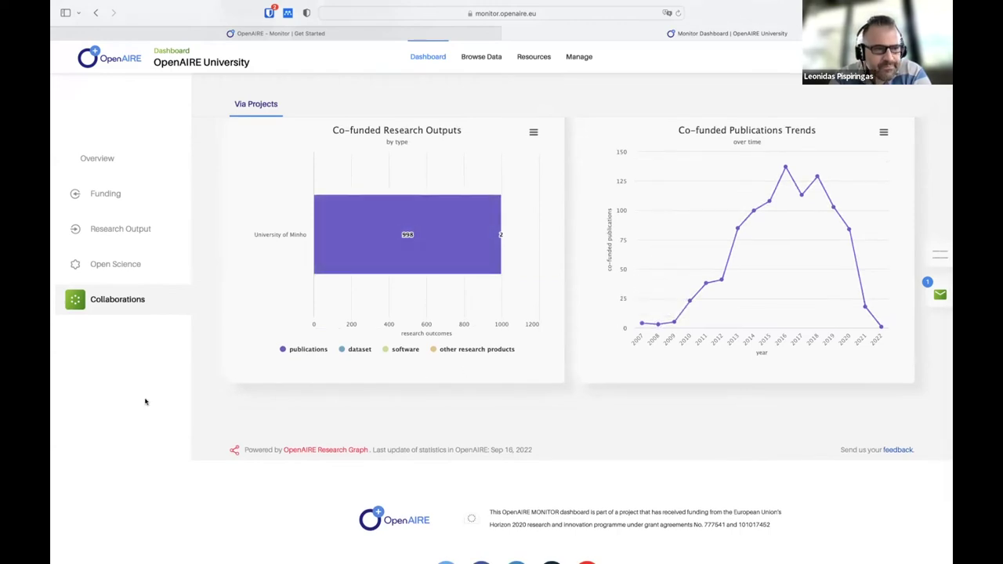
Return to the Overview page (87,007 publications, 29 datasets), then enter the Manage admin area
{"action": "left_click", "coordinate": [107, 165]}
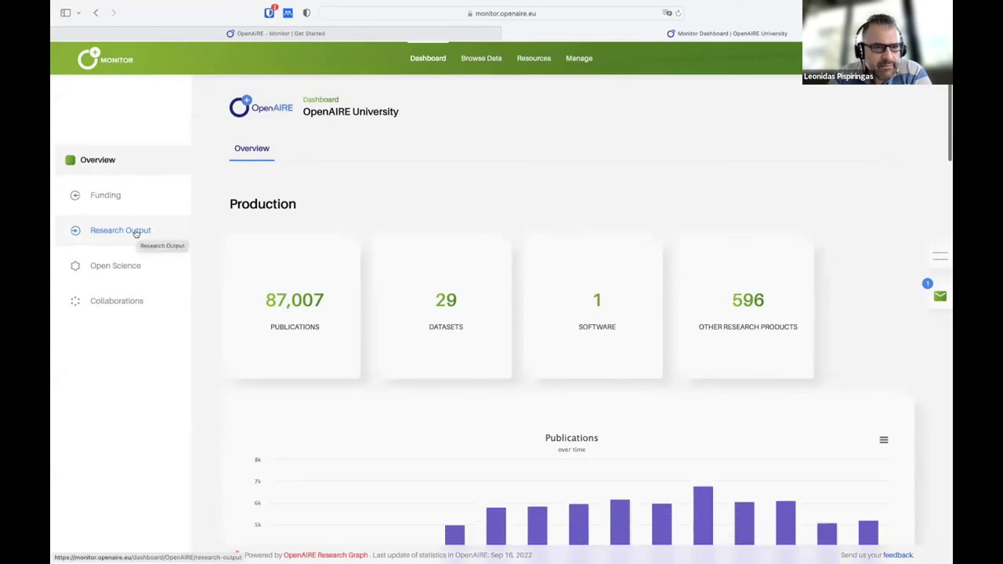
{"action": "left_click", "coordinate": [580, 61]}
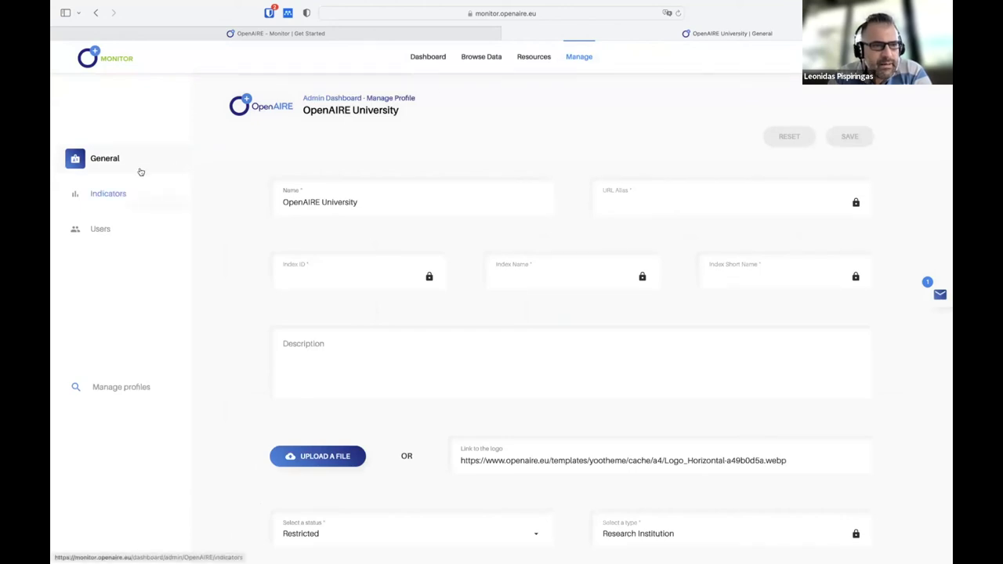
Open the Overview indicator editor and move down to the Chart Indicators section
{"action": "left_click", "coordinate": [106, 193]}
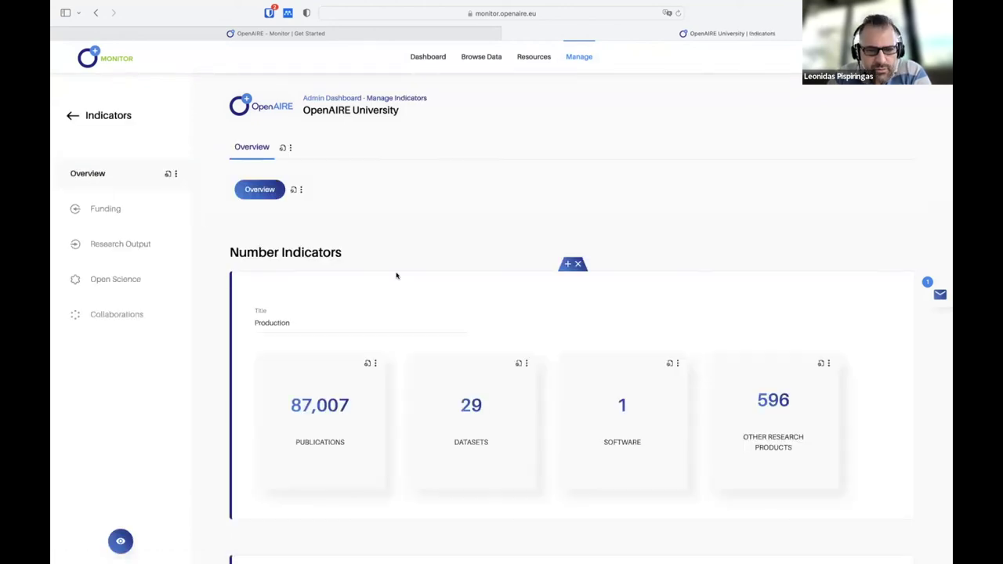
{"action": "scroll", "coordinate": [397, 276], "scroll_direction": "down", "scroll_amount": 5}
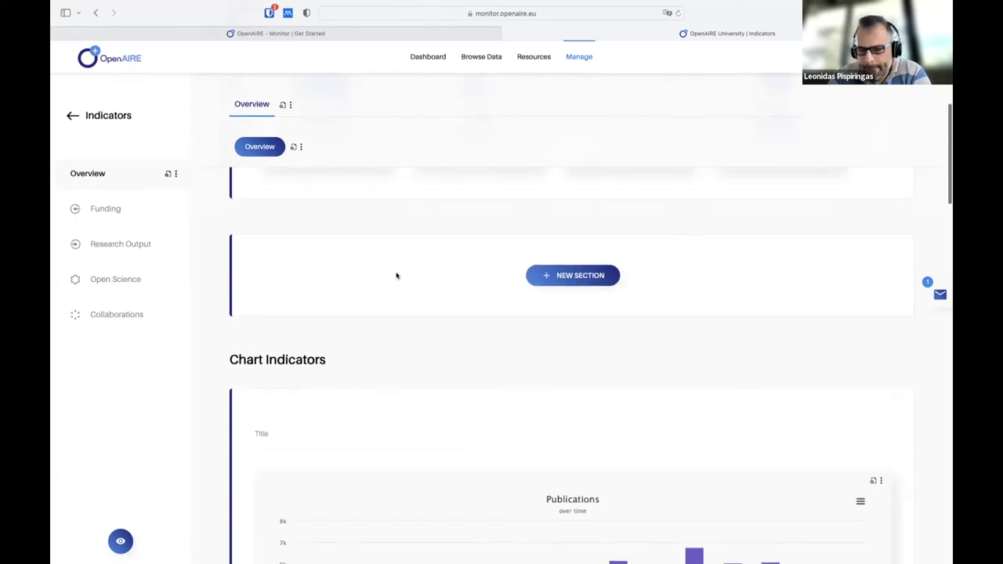
{"action": "scroll", "coordinate": [396, 276], "scroll_direction": "down", "scroll_amount": 1}
{"action": "scroll", "coordinate": [439, 360], "scroll_direction": "down", "scroll_amount": 3}
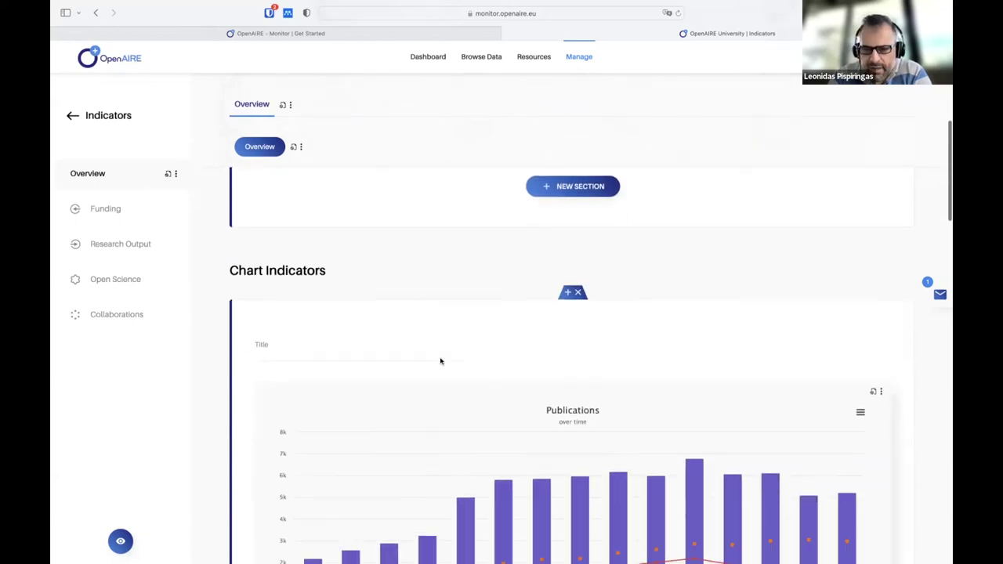
{"action": "scroll", "coordinate": [744, 245], "scroll_direction": "down", "scroll_amount": 1}
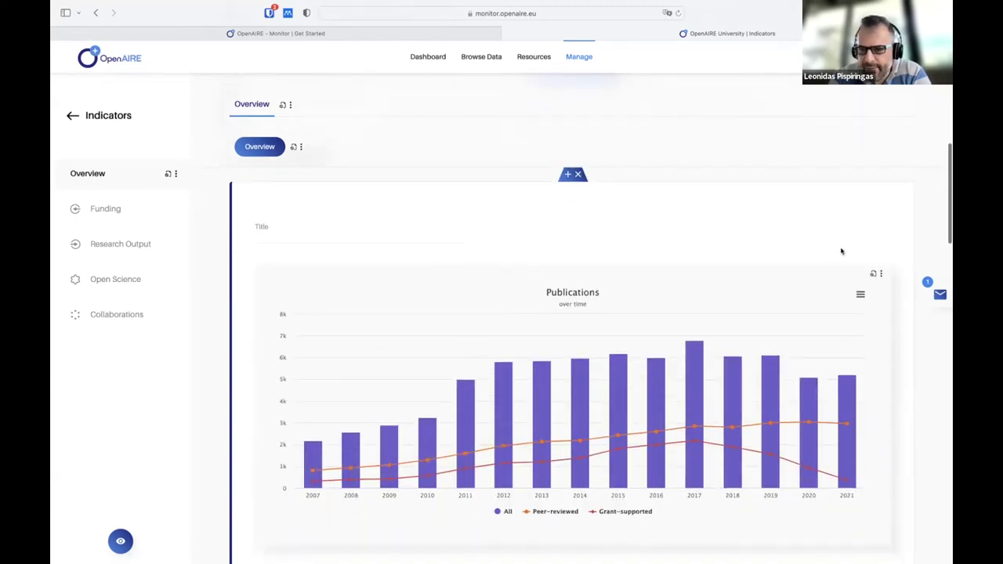
Review the Publications over-time chart's visibility options unchanged, then its export options
{"action": "left_click", "coordinate": [874, 274]}
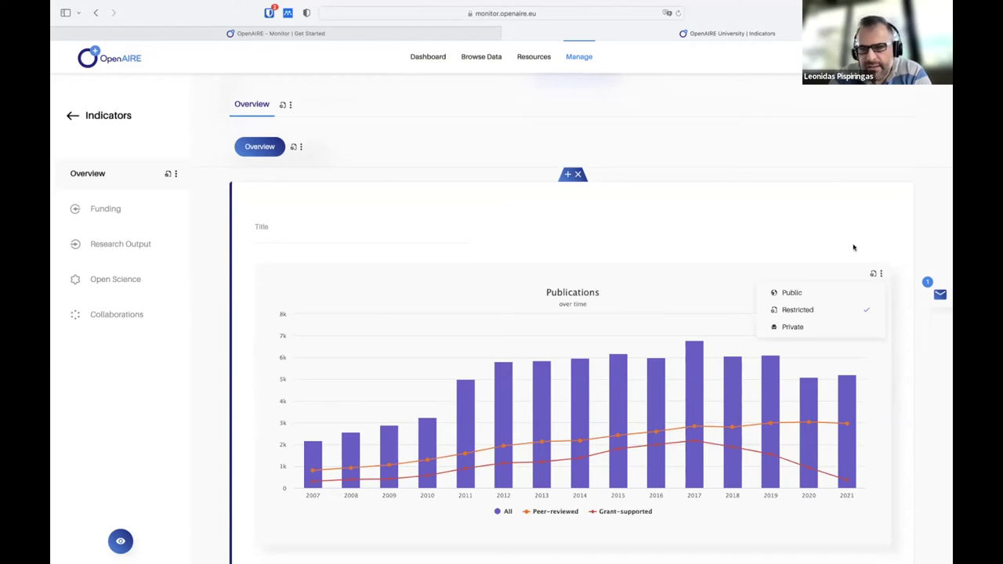
{"action": "left_click", "coordinate": [854, 248]}
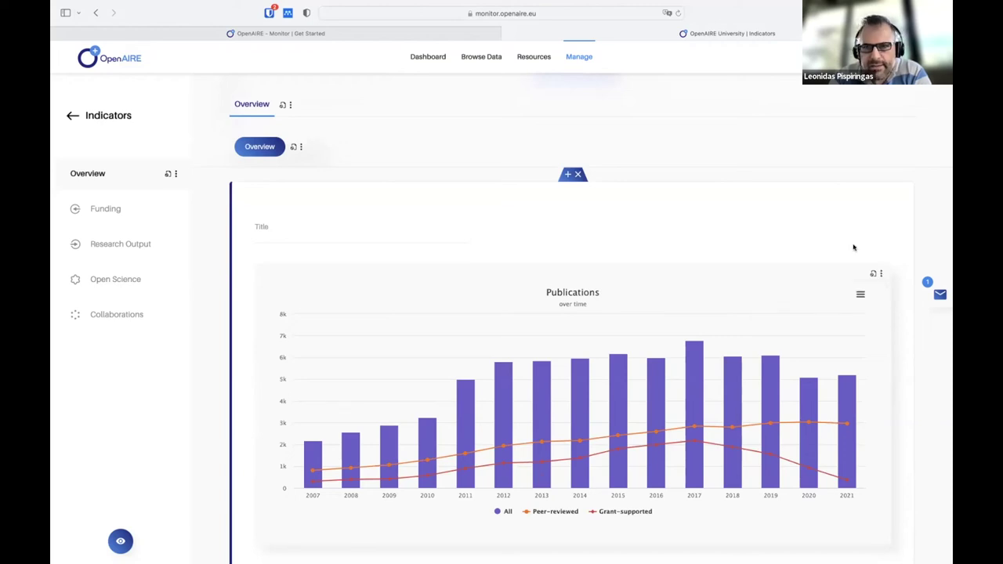
{"action": "left_click", "coordinate": [860, 297]}
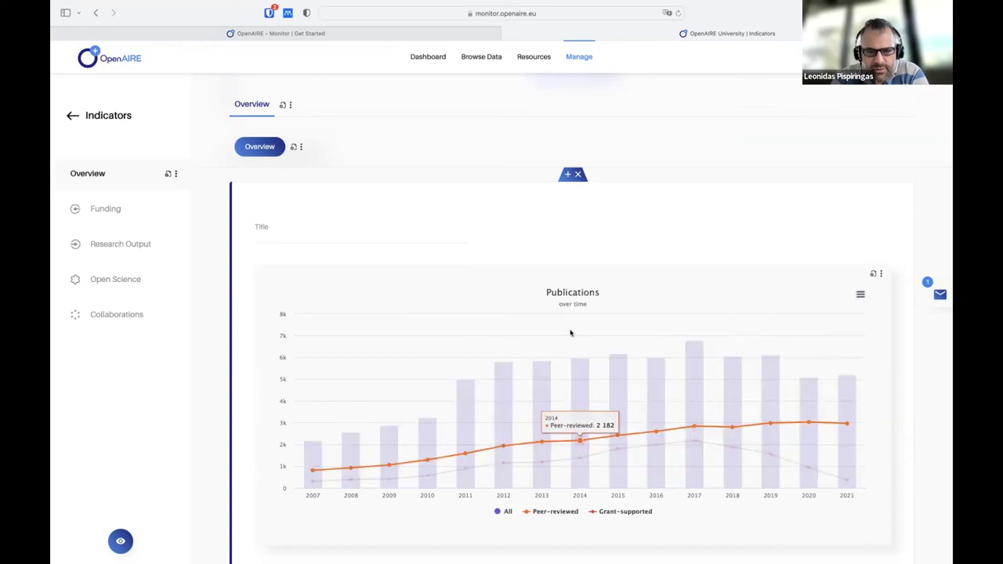
{"action": "scroll", "coordinate": [591, 223], "scroll_direction": "down", "scroll_amount": 1}
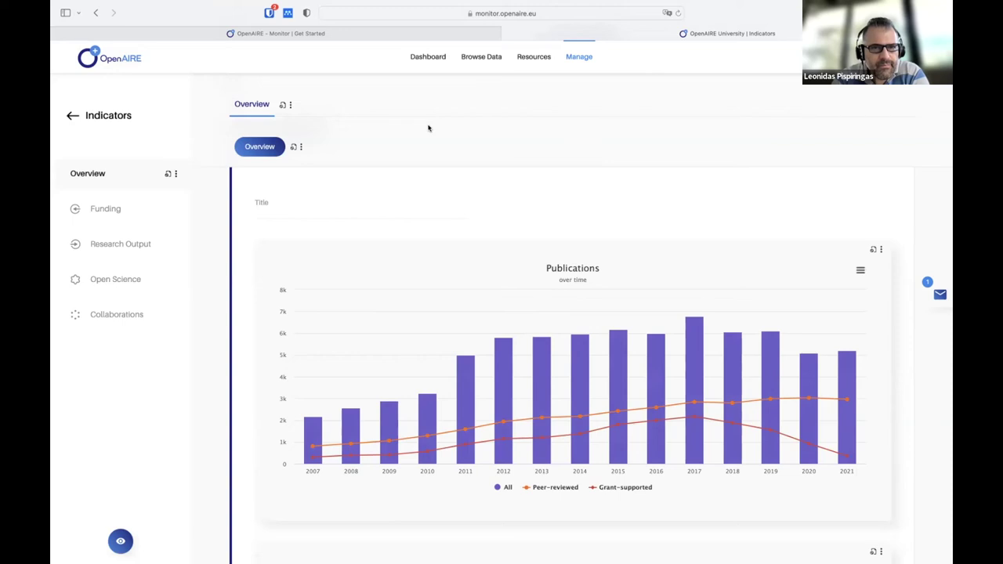
{"action": "scroll", "coordinate": [428, 128], "scroll_direction": "up", "scroll_amount": 2}
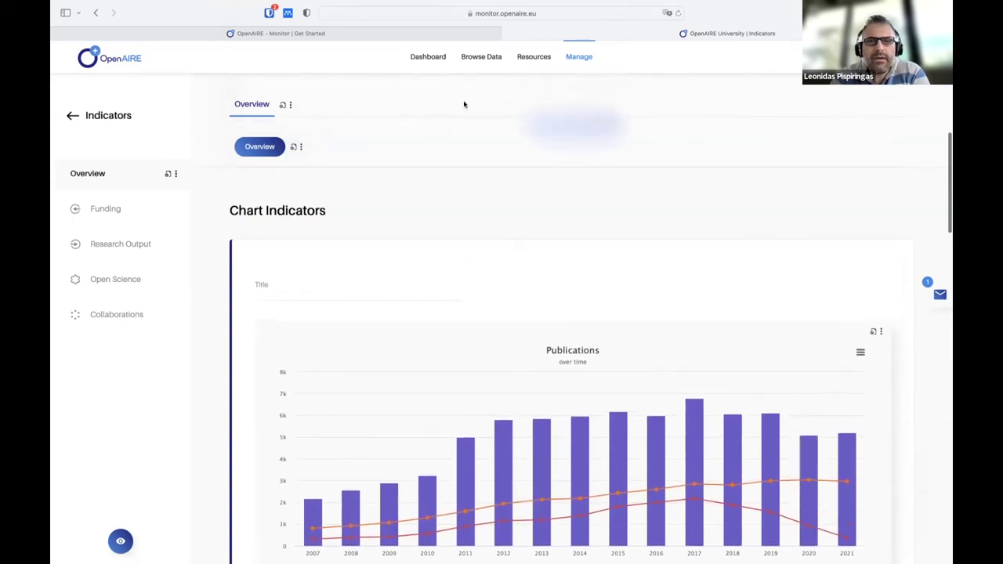
{"action": "mouse_move", "coordinate": [536, 63]}
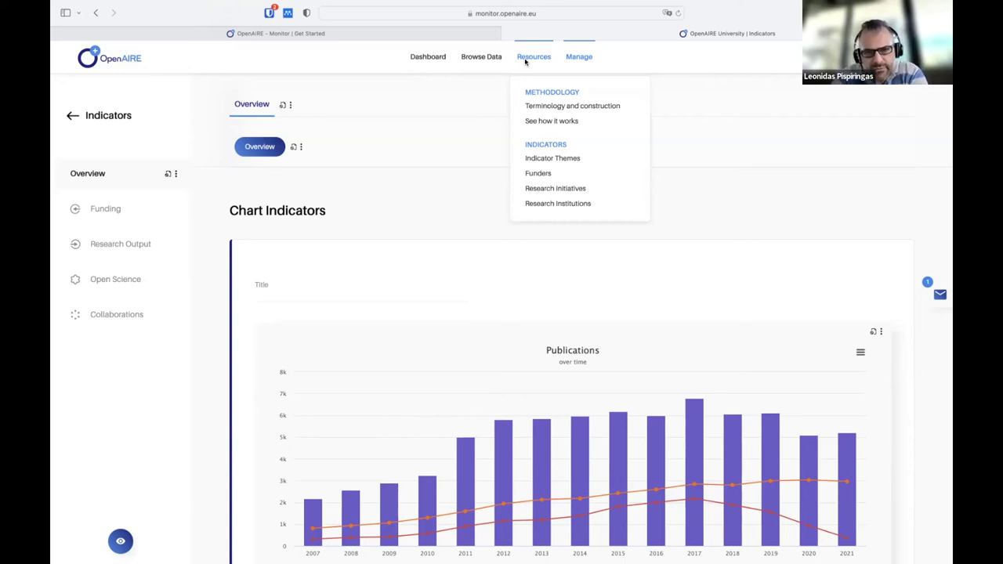
Open Resources > Terminology and construction and show the Inherited and Inferred Attributes section
{"action": "left_click", "coordinate": [532, 105]}
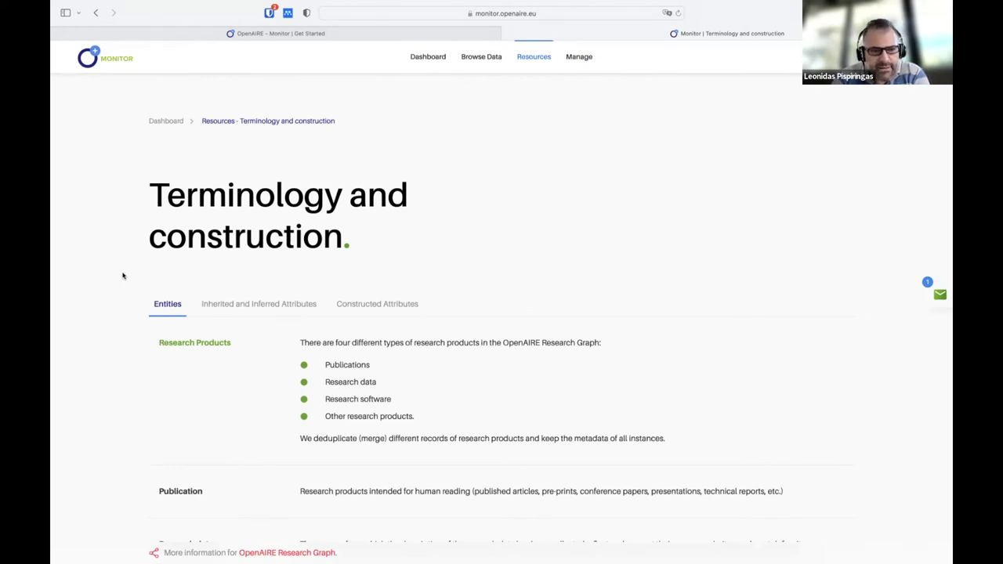
{"action": "left_click", "coordinate": [218, 309]}
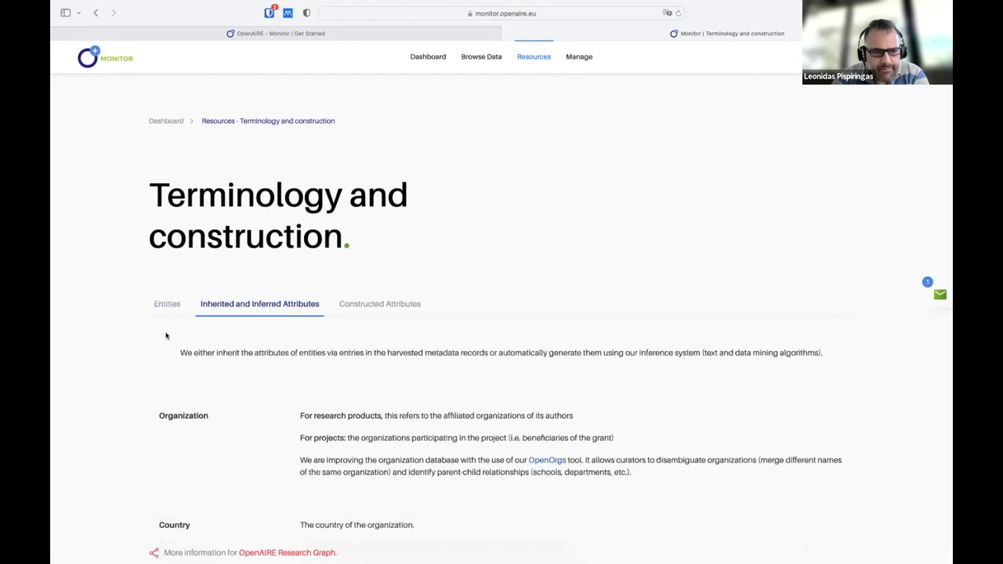